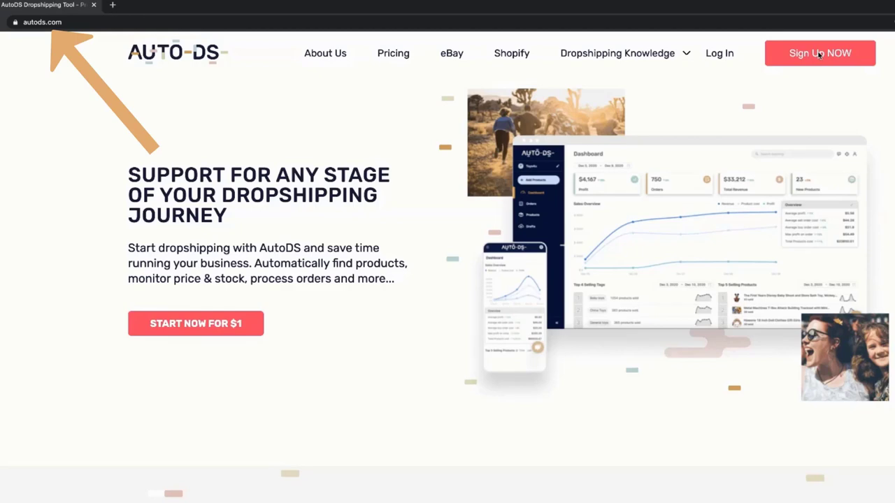
Step: Open the AutoDS registration form with Sign Up NOW
left_click(819, 55)
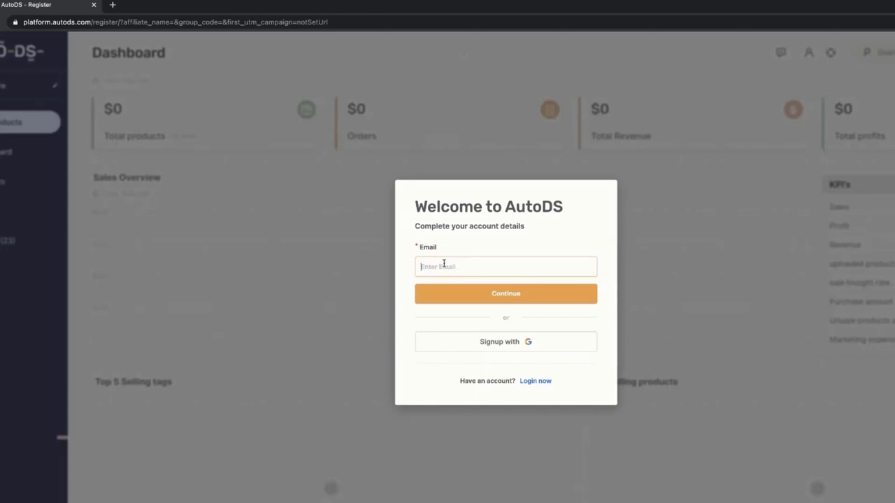
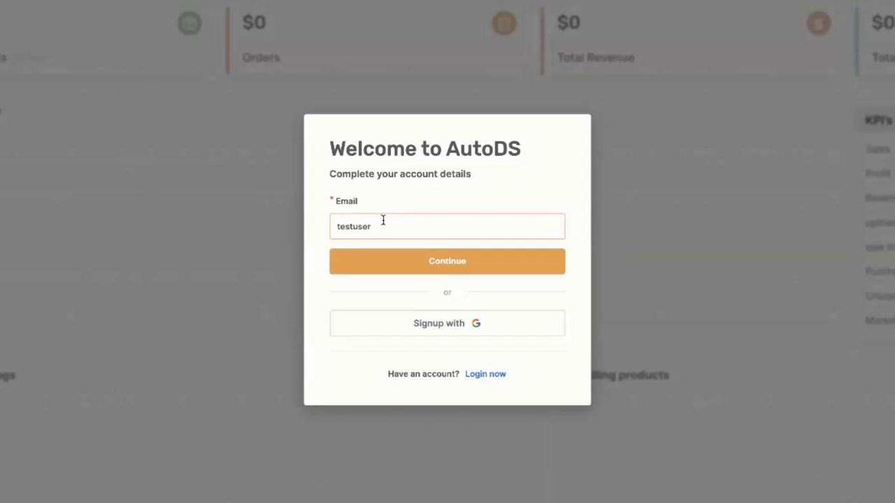
Step: Register the account by entering the e-mail, the account holder's full name and a password
left_click(413, 265)
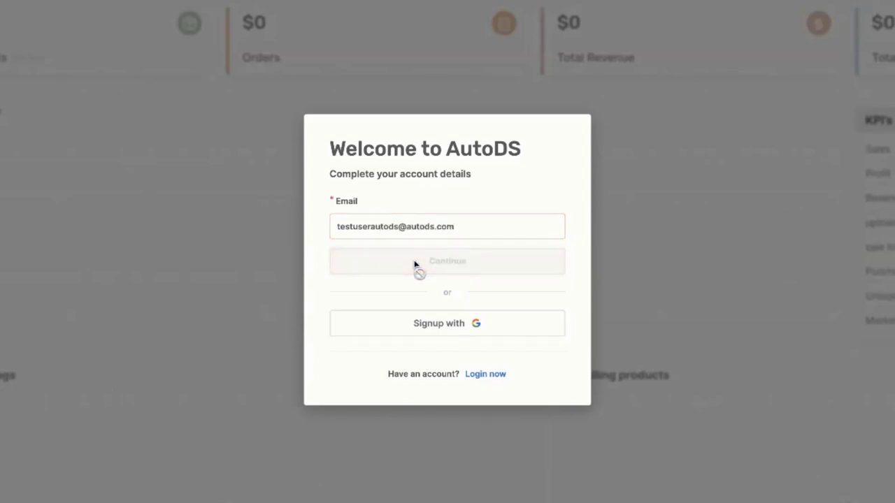
left_click(418, 253)
type("Te")
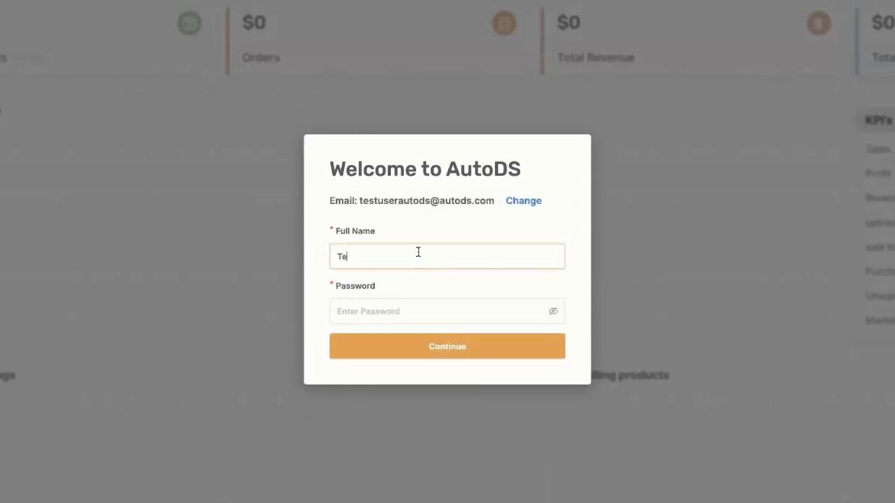
type("st User")
left_click(402, 304)
type("*******")
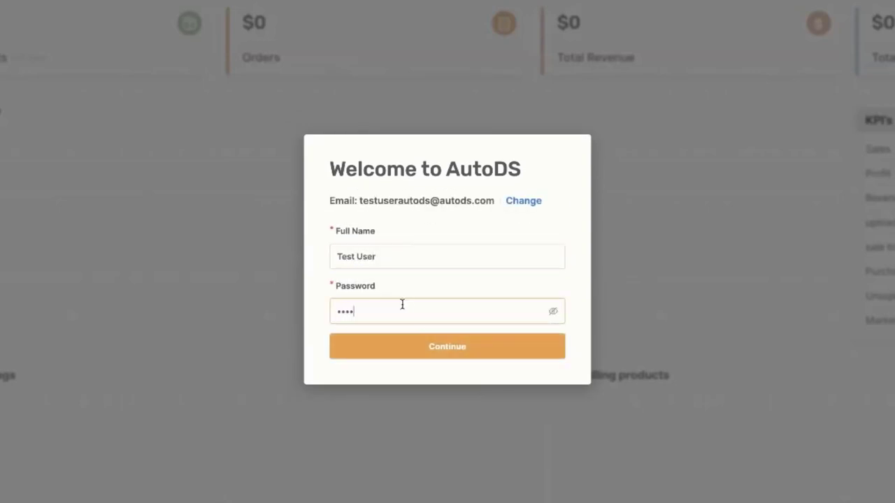
type("*")
left_click(413, 345)
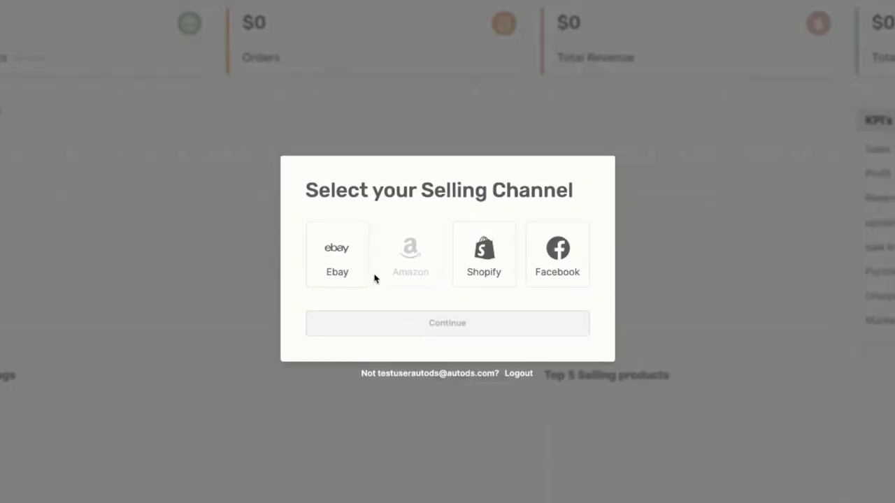
Step: Pick eBay as the selling channel and confirm it
left_click(330, 252)
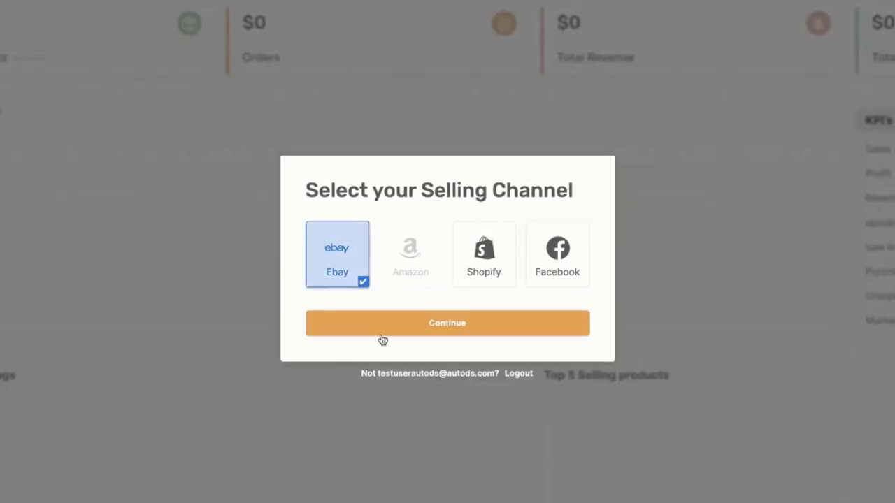
left_click(383, 334)
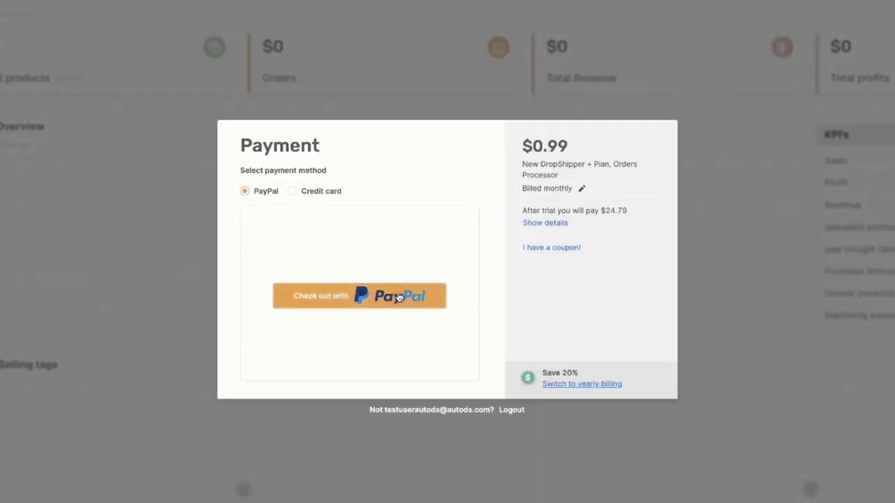
Step: Approve the $0.99 trial through PayPal checkout using the saved PayPal login
left_click(398, 296)
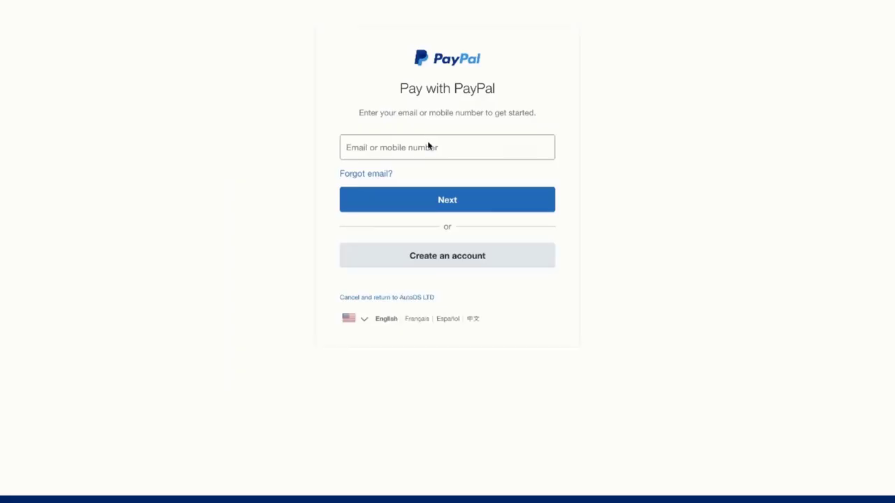
left_click(428, 146)
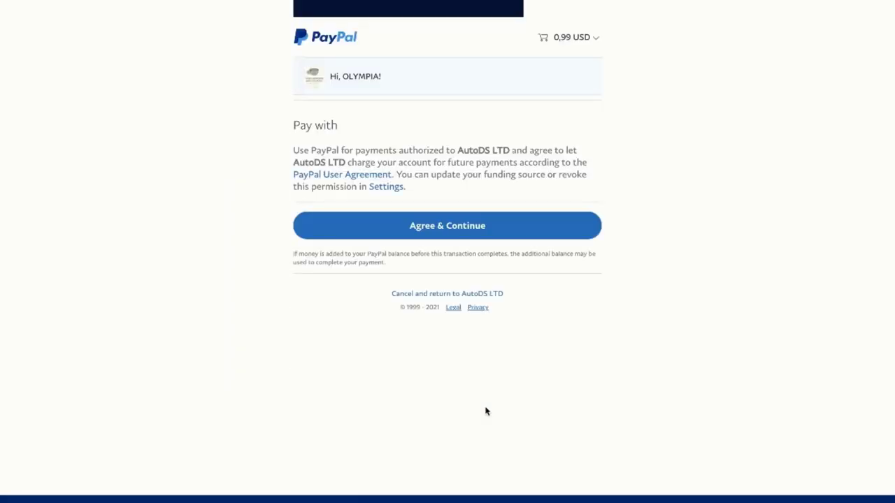
left_click(435, 226)
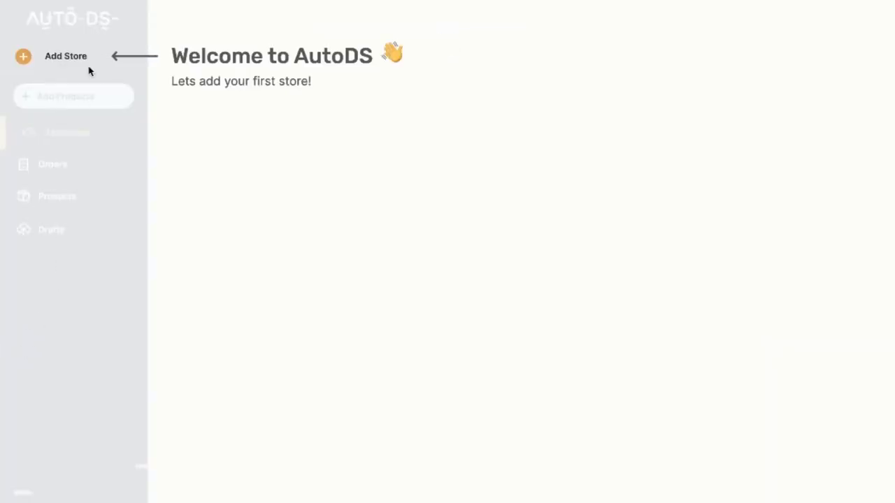
Step: Add a first store with the PayPal account e-mail, keeping United States as target
left_click(69, 58)
left_click(329, 225)
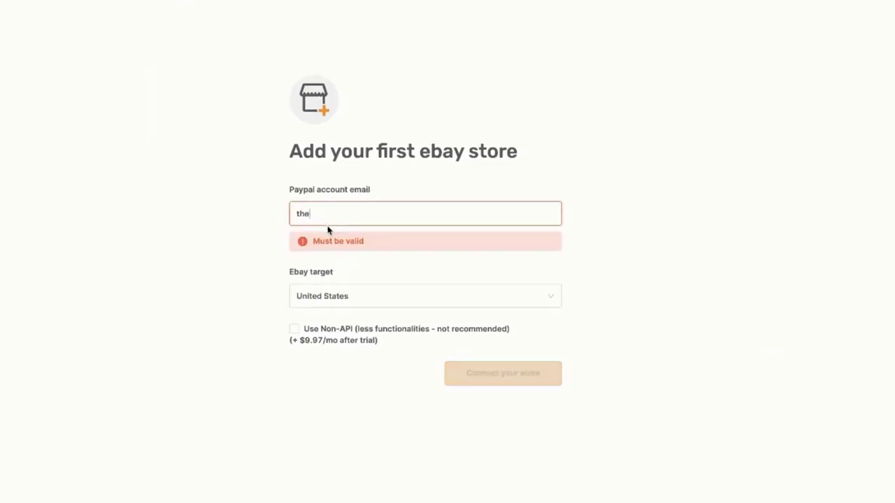
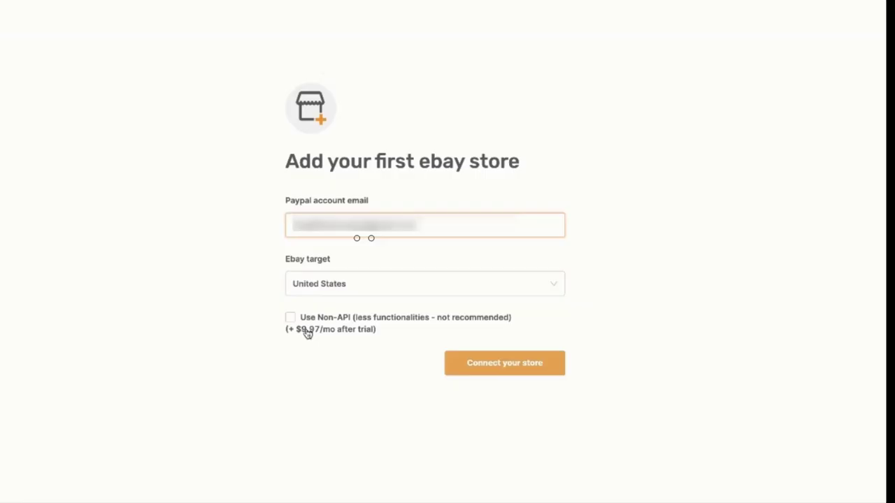
Step: Connect the store to eBay and fill in the saved eBay username
left_click(519, 365)
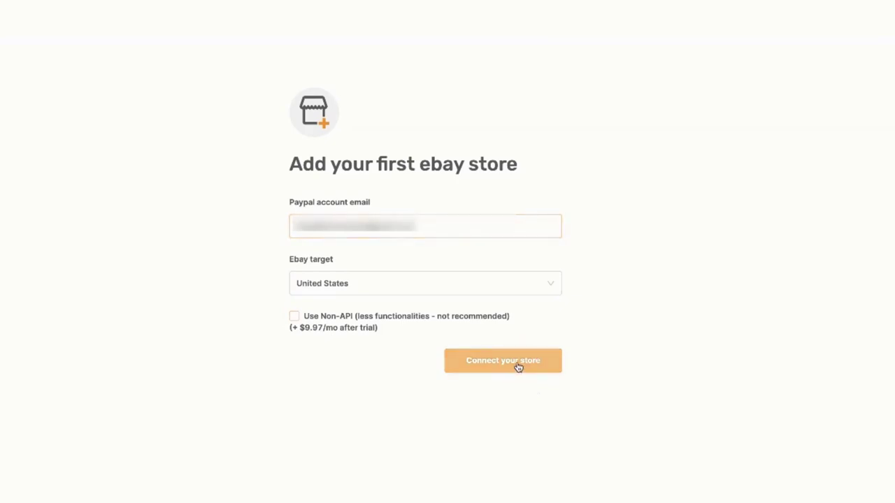
left_click(385, 143)
left_click(352, 193)
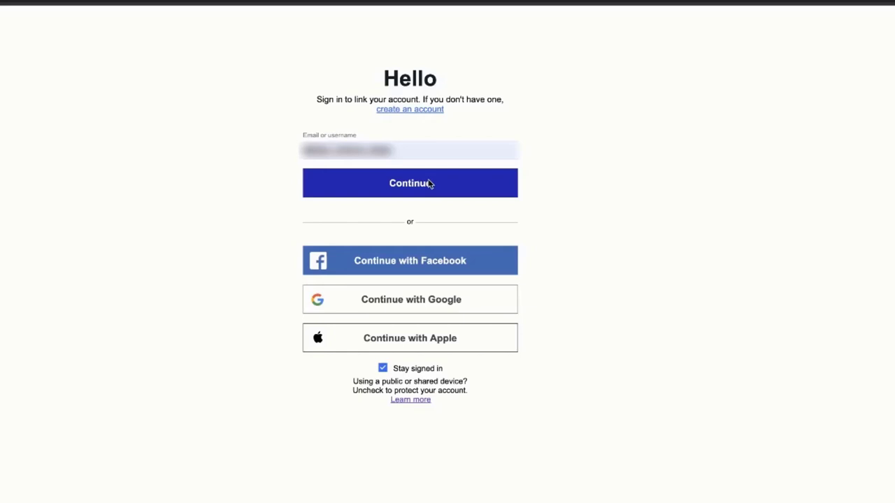
Step: Sign in to eBay with the password and agree to grant AutoDS account access
left_click(430, 184)
left_click(425, 196)
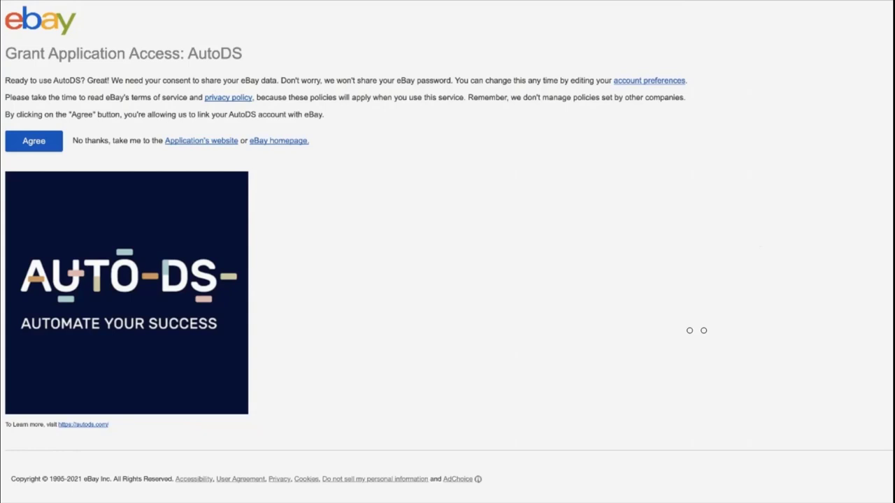
left_click(31, 144)
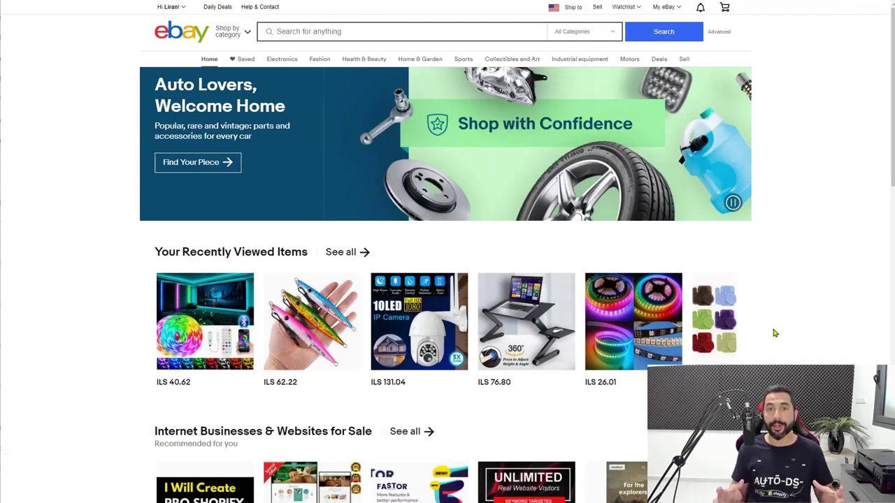
Step: Go to Account settings > Business Policies and choose Create policy > Payment
mouse_move(177, 7)
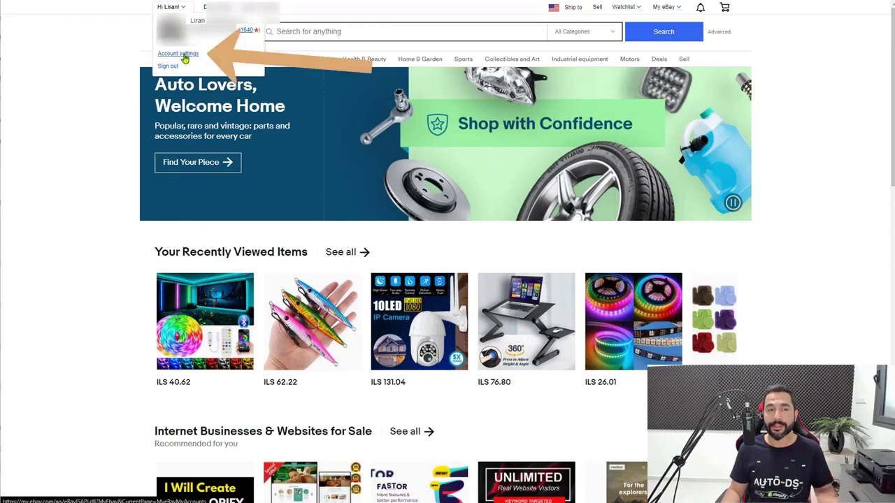
left_click(184, 58)
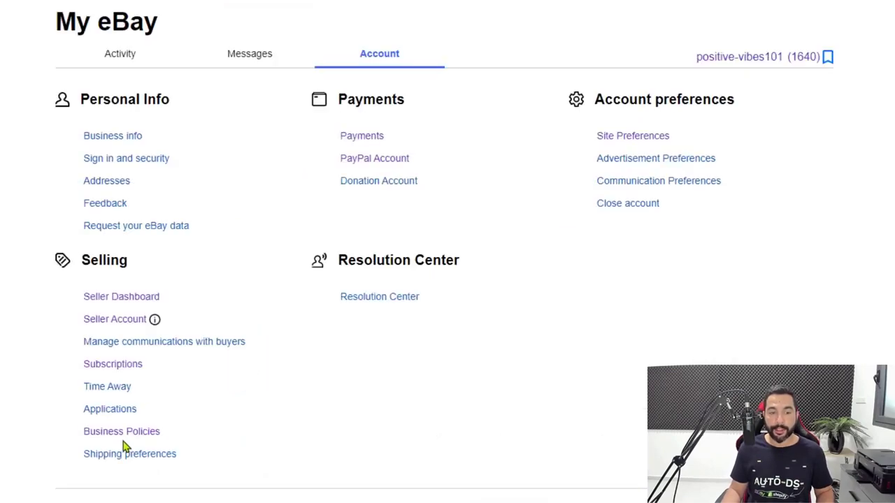
left_click(123, 437)
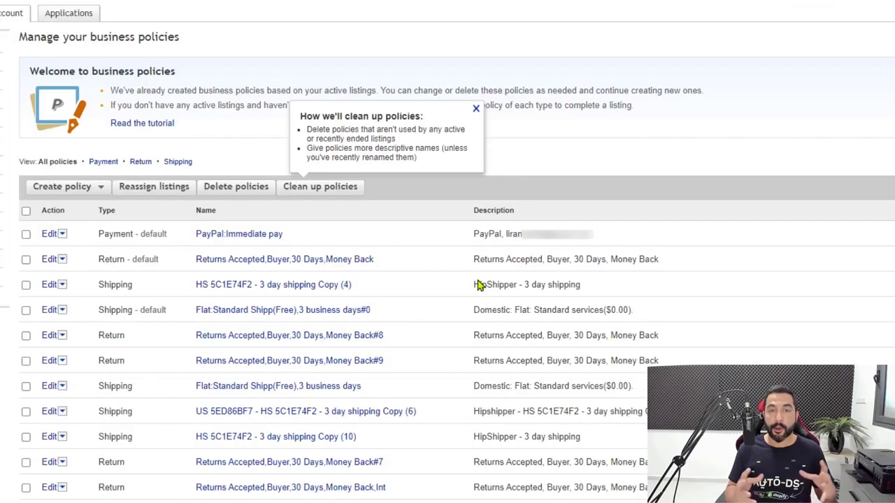
left_click(70, 190)
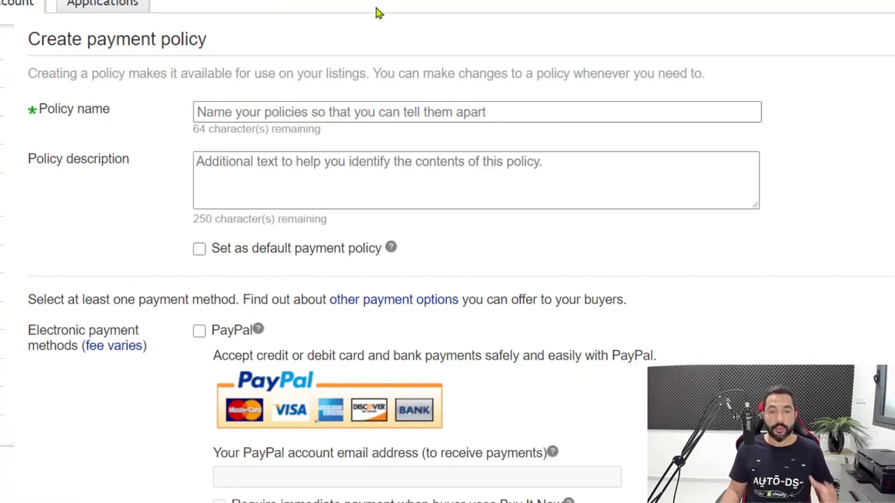
Step: Name the policy 'PayPal Payments', accept PayPal with the account e-mail, and require immediate payment
left_click(277, 118)
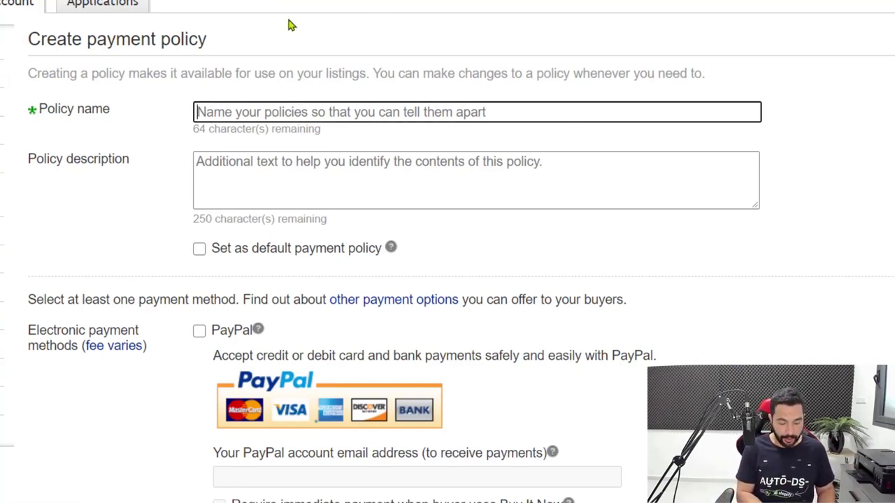
type("PayPal Payments")
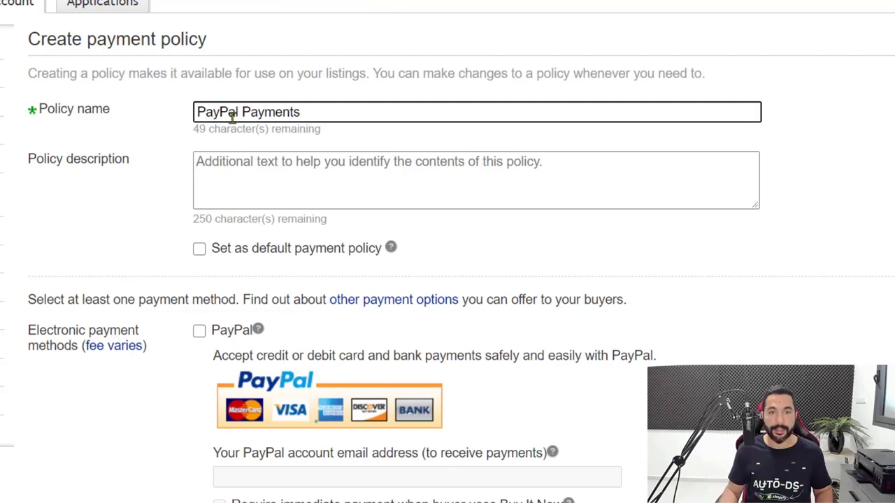
scroll(279, 132, "down", 3)
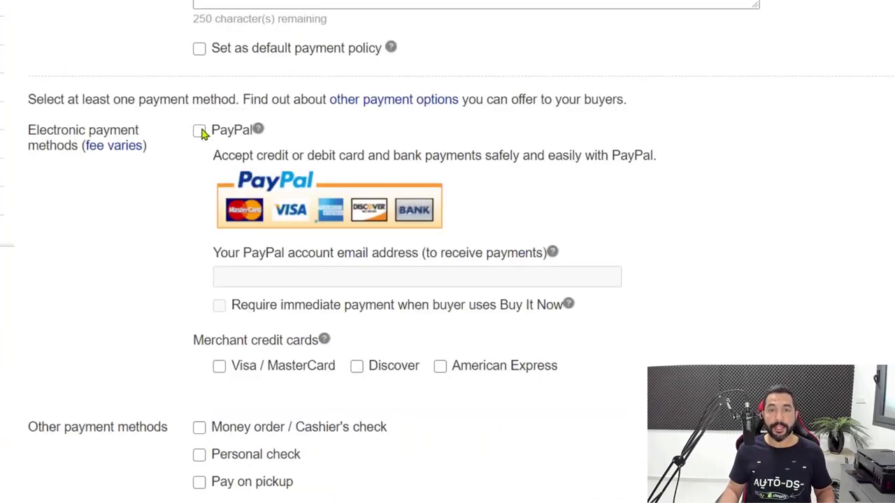
left_click(200, 131)
scroll(206, 147, "down", 2)
left_click(226, 143)
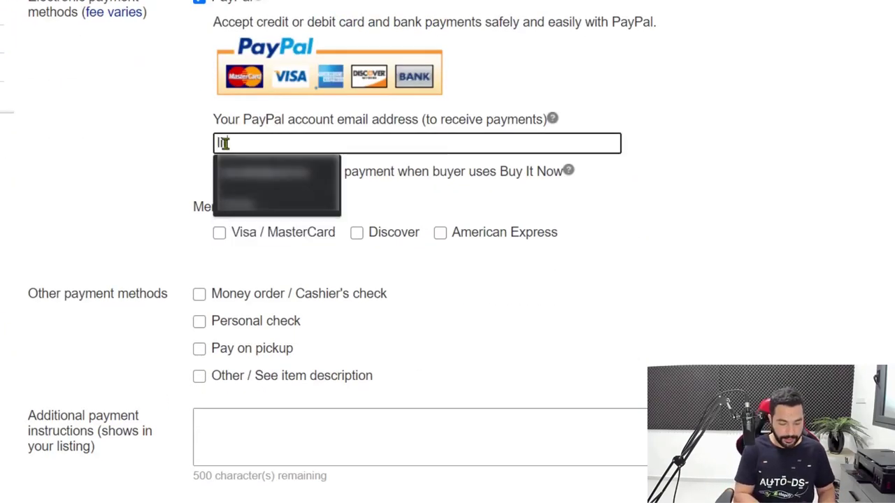
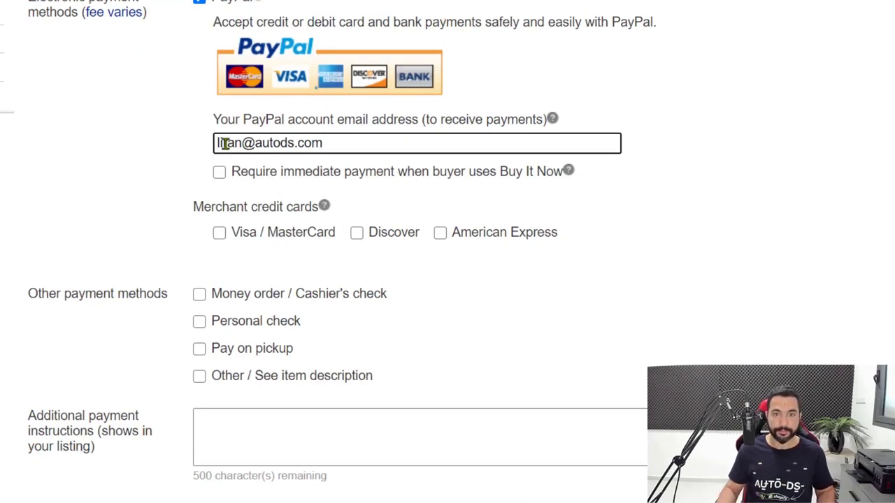
left_click(224, 176)
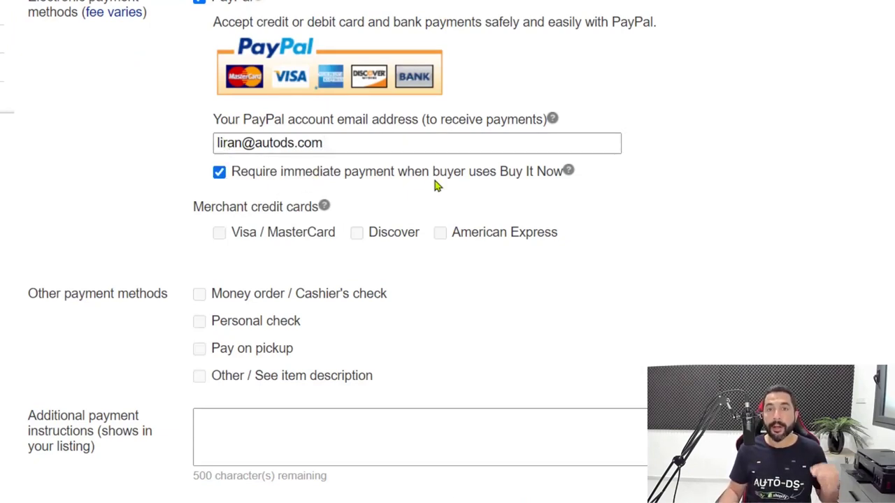
Step: Save the payment policy and bring up the Create policy type list
scroll(625, 80, "up", 2)
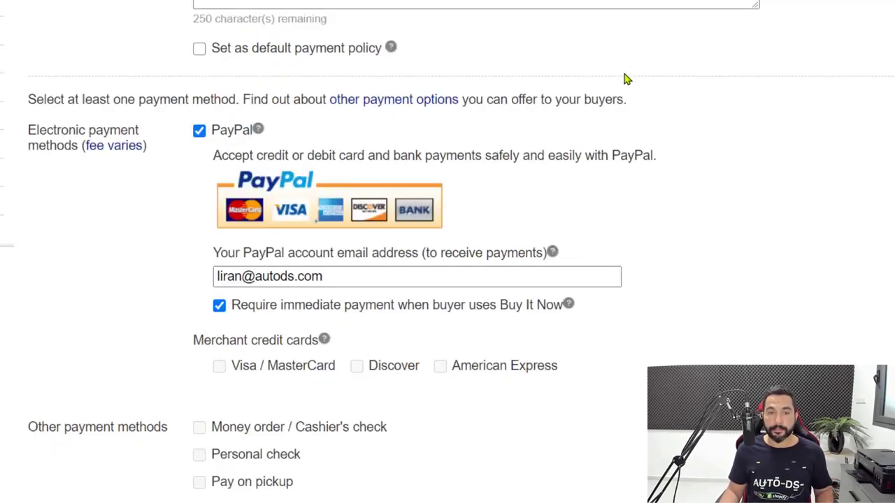
scroll(480, 217, "down", 4)
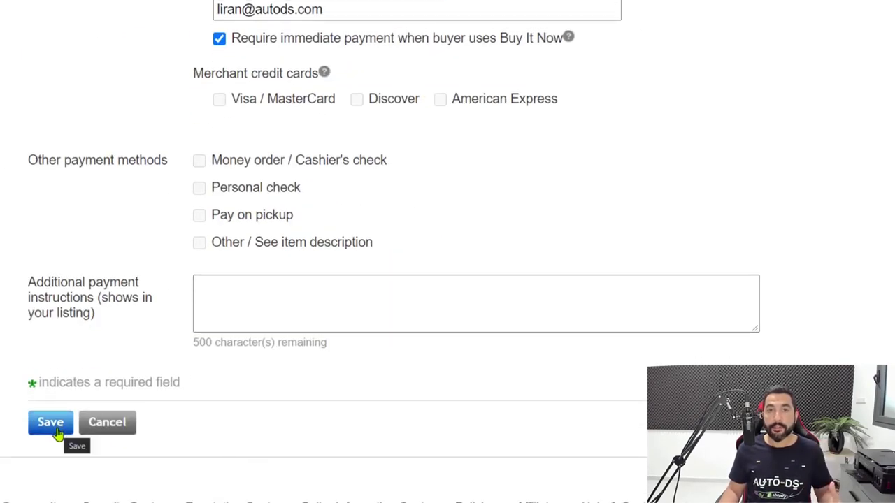
scroll(59, 433, "up", 4)
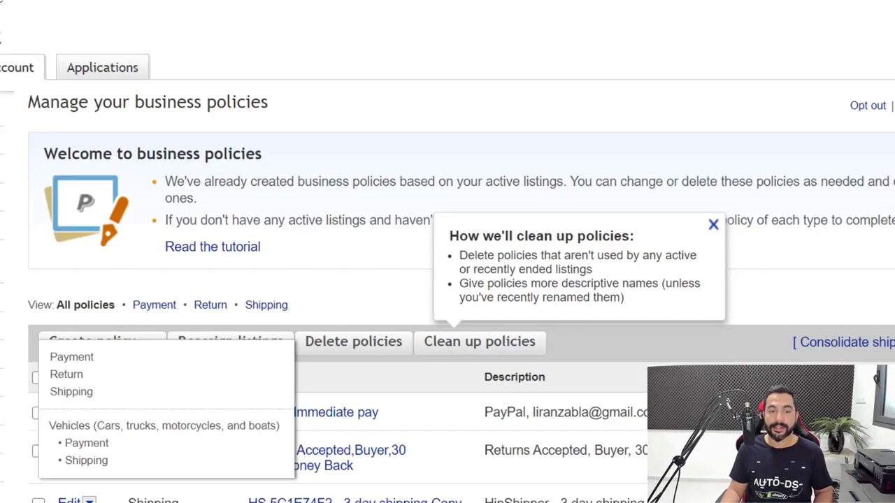
scroll(447, 279, "down", 1)
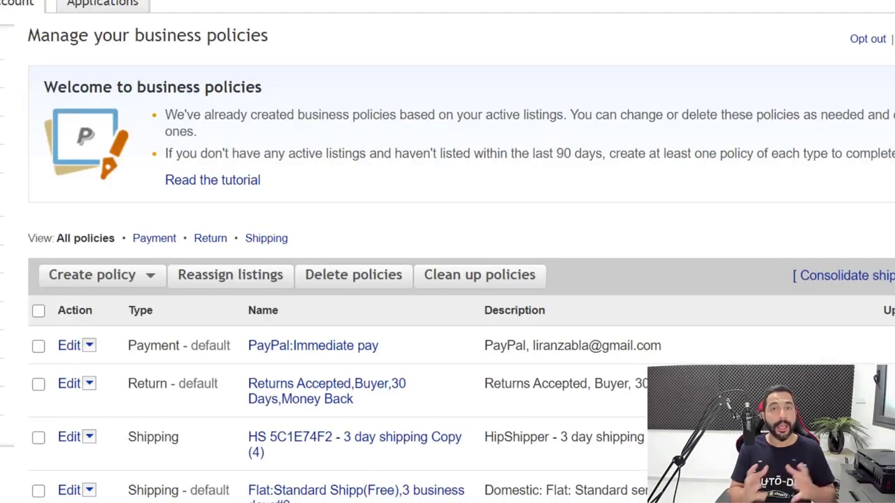
scroll(245, 98, "up", 1)
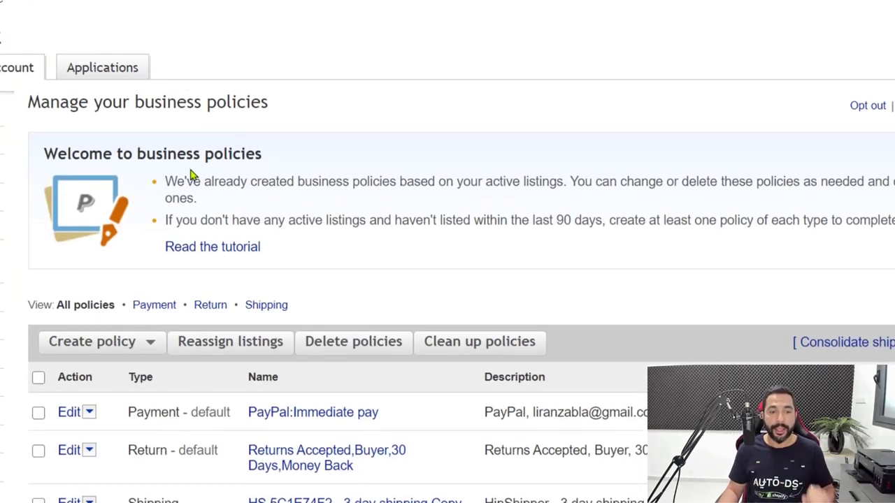
left_click(120, 348)
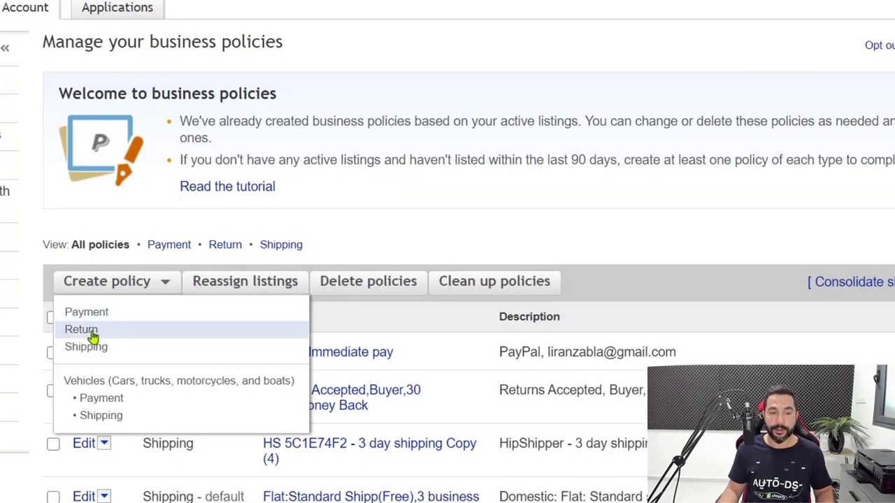
Step: Start a Return policy named 'AliExpress Return Policy'
left_click(94, 339)
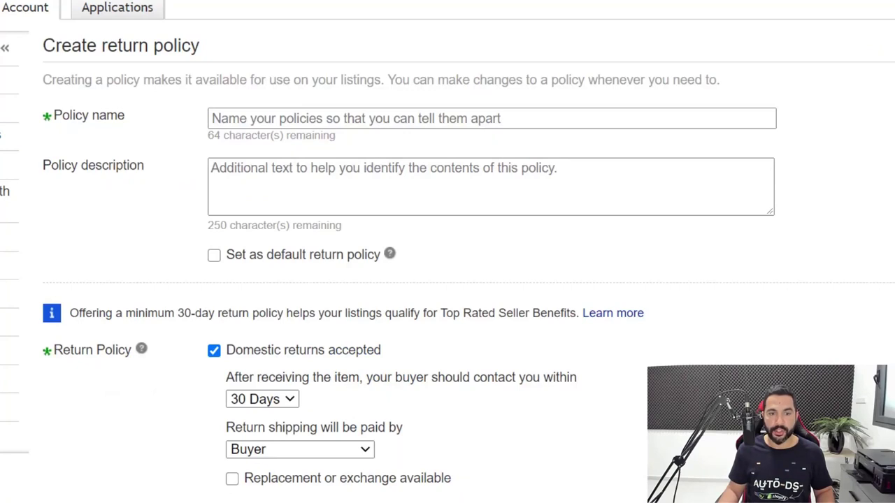
left_click(256, 120)
scroll(293, 51, "down", 1)
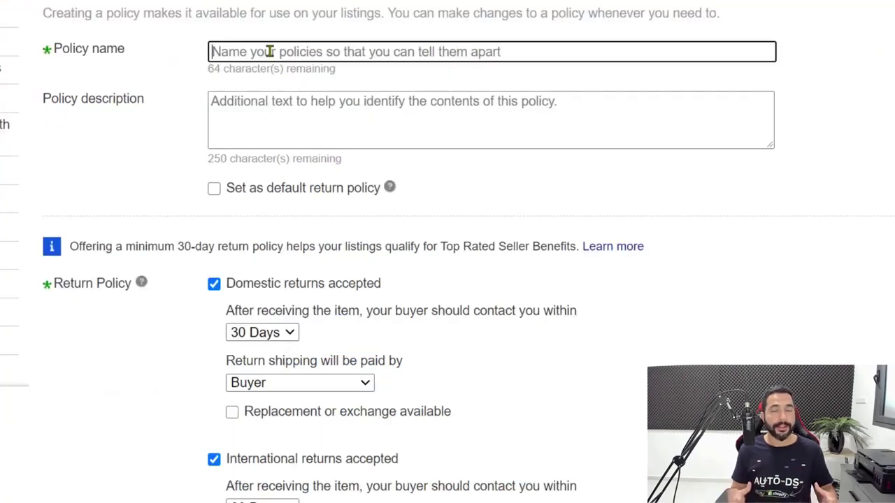
type("AliExp")
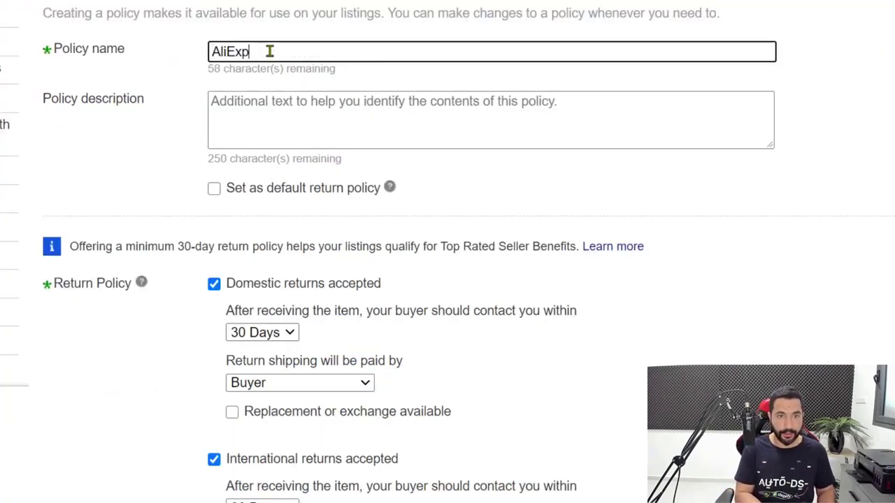
type("ress Returns")
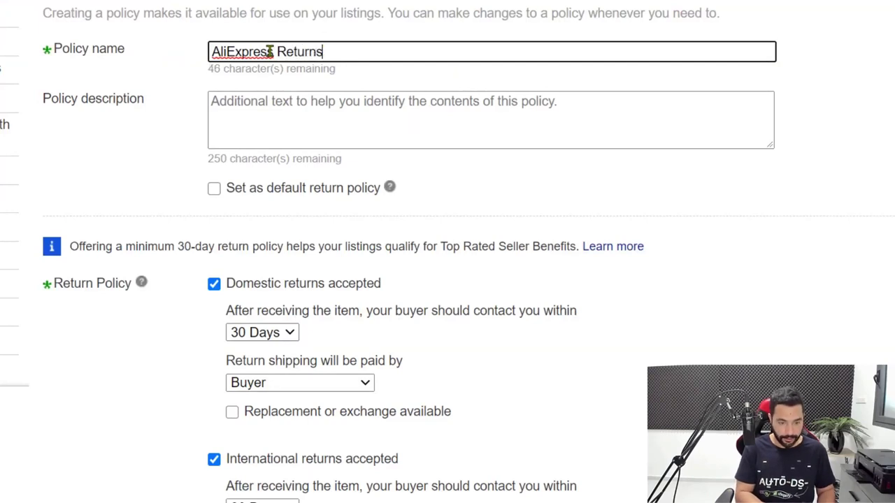
key("BackSpace")
key("BackSpace")
type("n Policy")
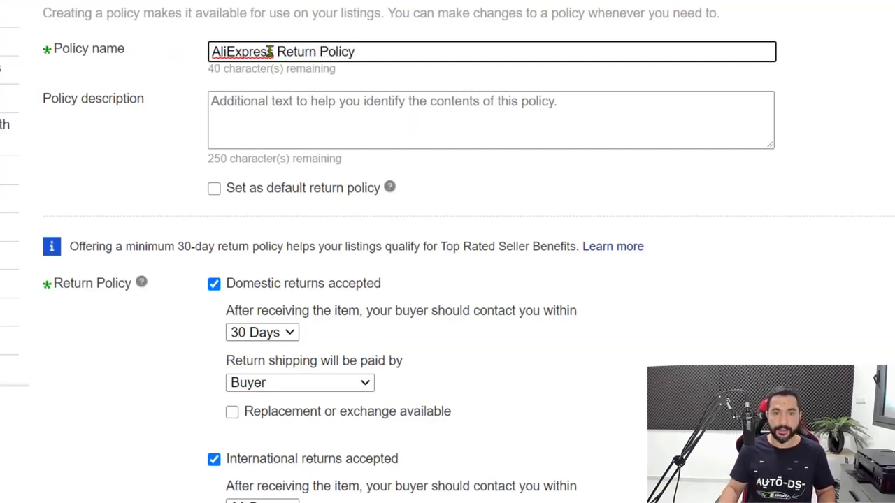
left_click_drag(375, 51, 211, 52)
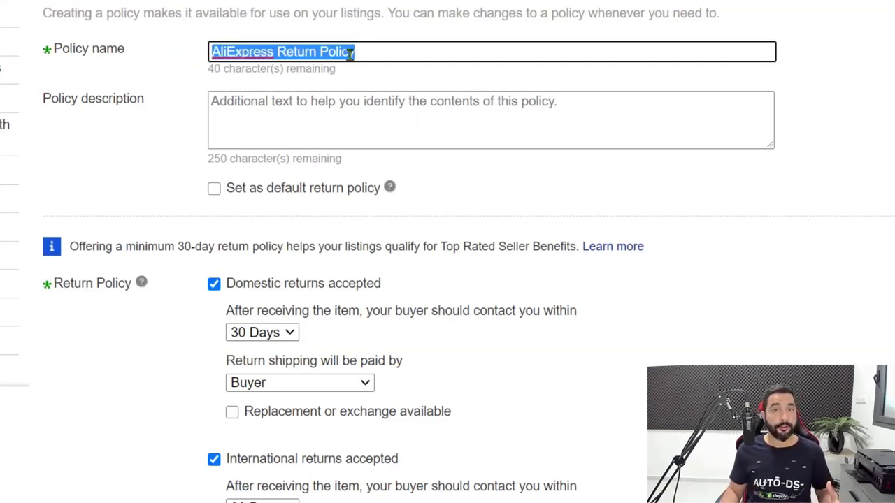
left_click(371, 54)
Step: Review the domestic and international 30-day, buyer-paid return settings
scroll(363, 54, "down", 1)
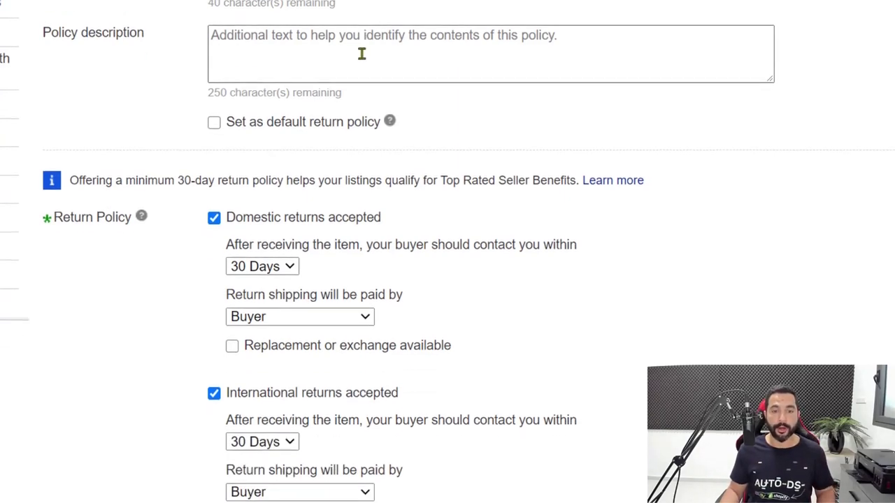
scroll(353, 56, "down", 1)
scroll(336, 67, "up", 2)
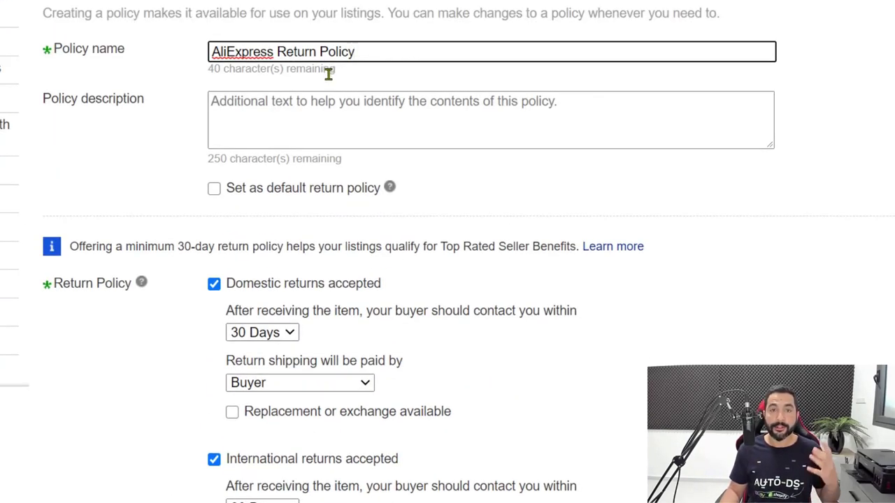
scroll(330, 74, "down", 3)
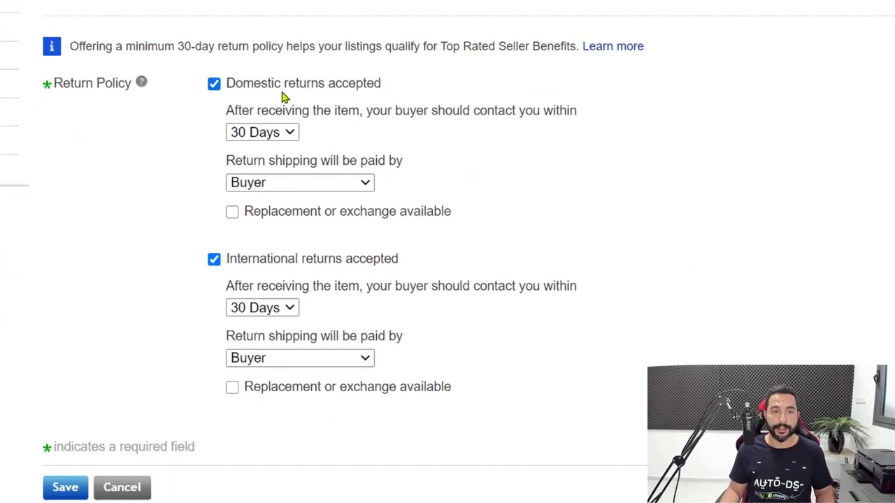
scroll(473, 80, "up", 3)
scroll(429, 100, "down", 4)
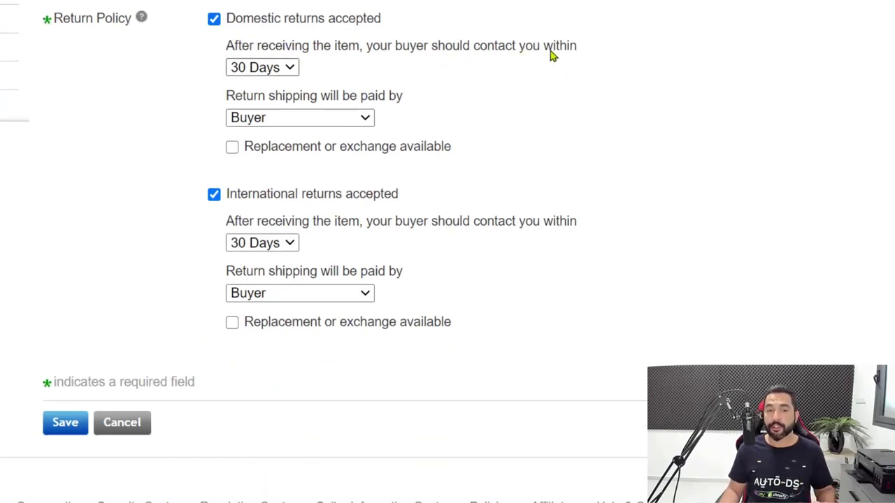
Step: Keep the domestic return window at 30 Days and reselect Buyer as return-shipping payer
left_click(282, 69)
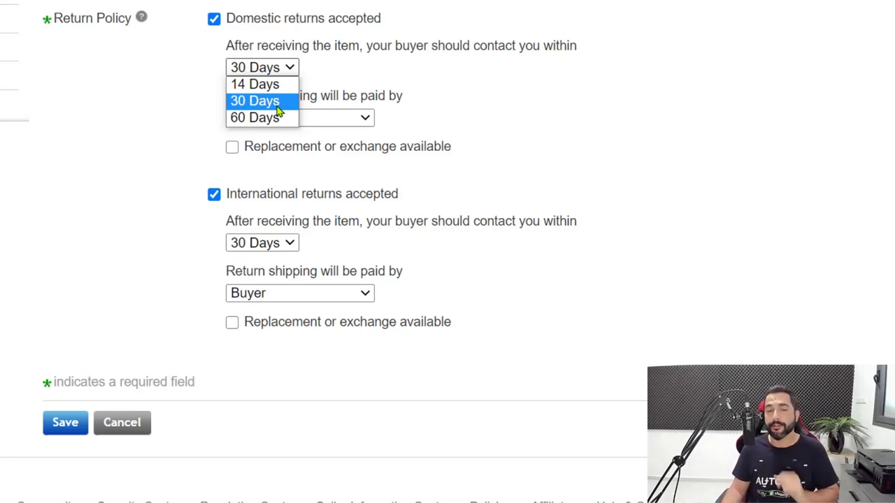
left_click(278, 107)
key("Tab")
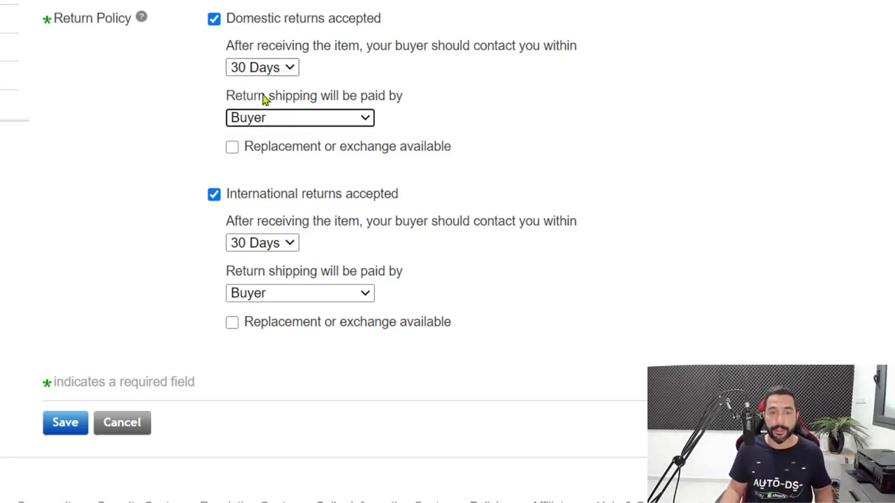
left_click(327, 126)
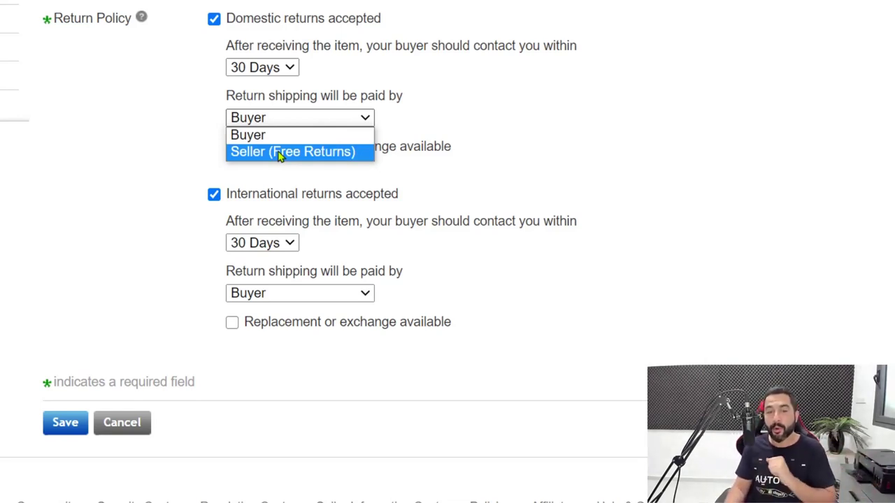
left_click(289, 121)
left_click(287, 119)
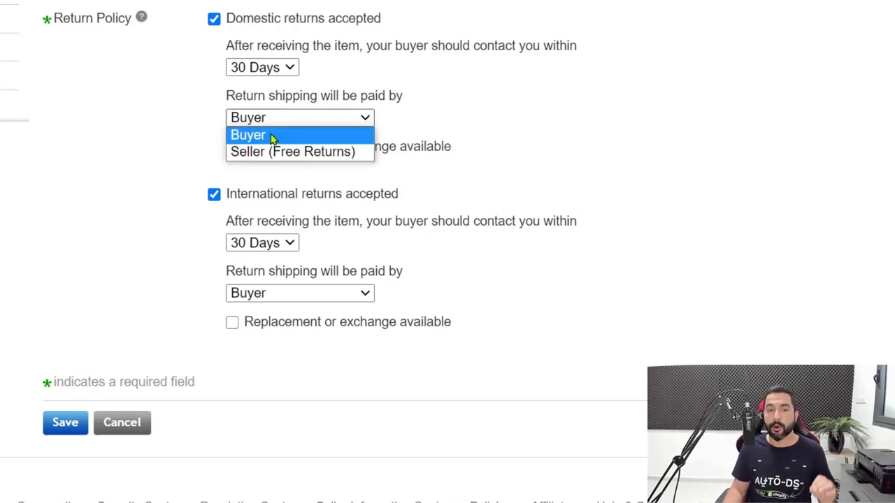
left_click(271, 140)
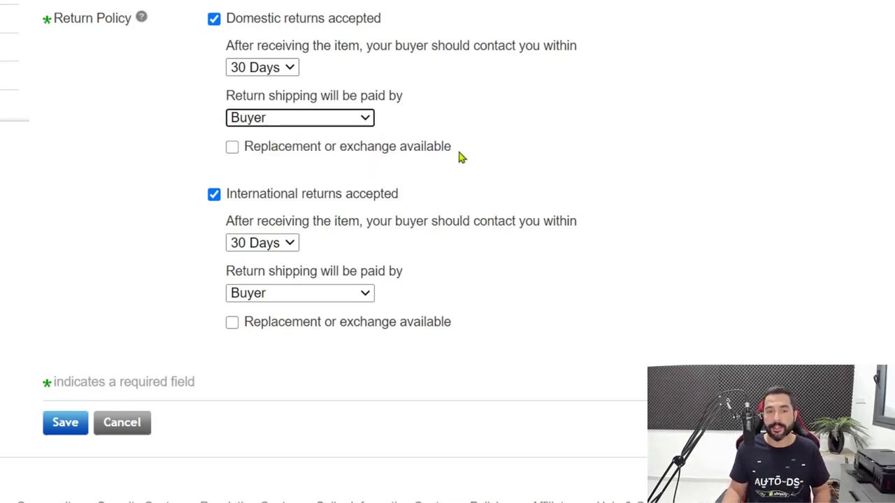
scroll(493, 152, "down", 1)
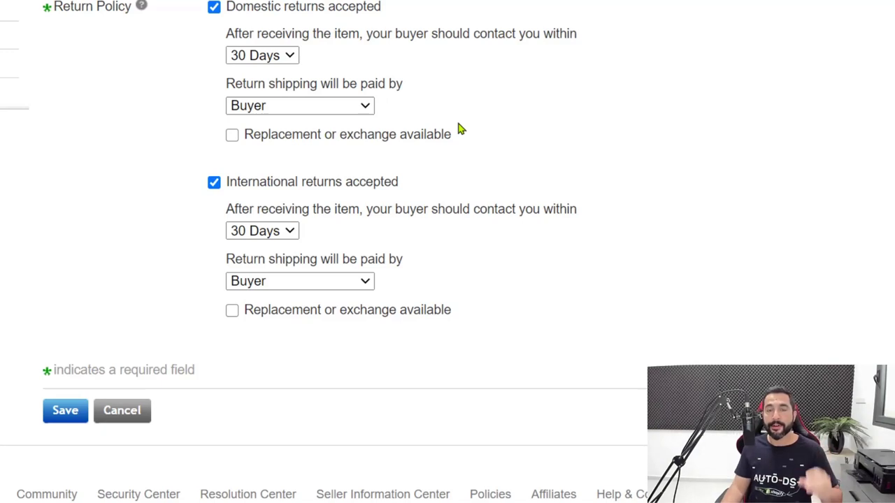
Step: Scroll up and down the return policy form to leave it for the Manage your business policies list
scroll(529, 178, "up", 3)
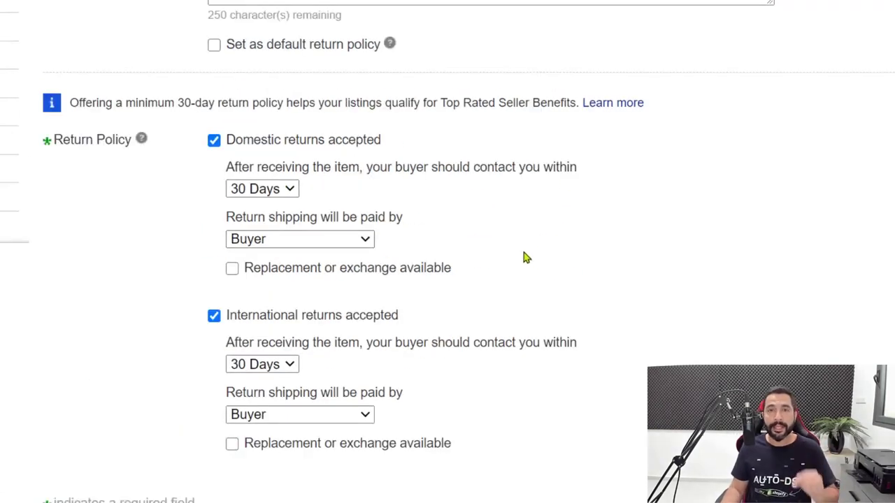
scroll(531, 276, "down", 1)
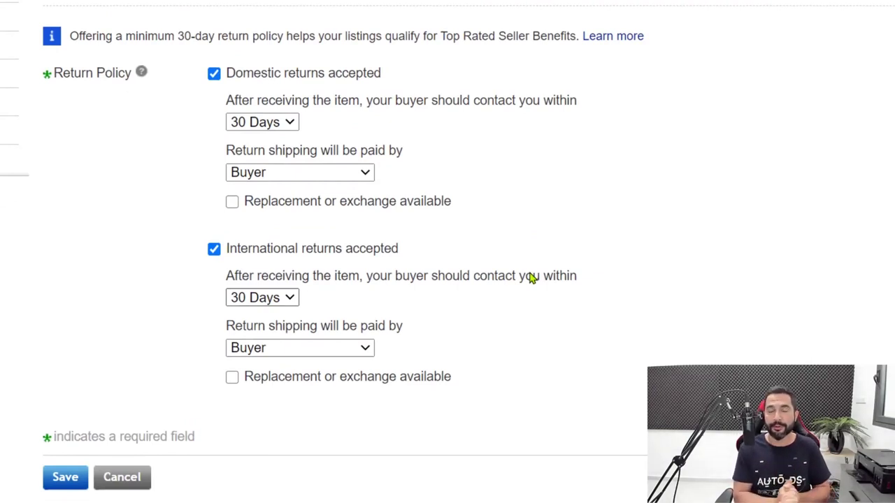
scroll(550, 348, "up", 1)
scroll(471, 320, "down", 2)
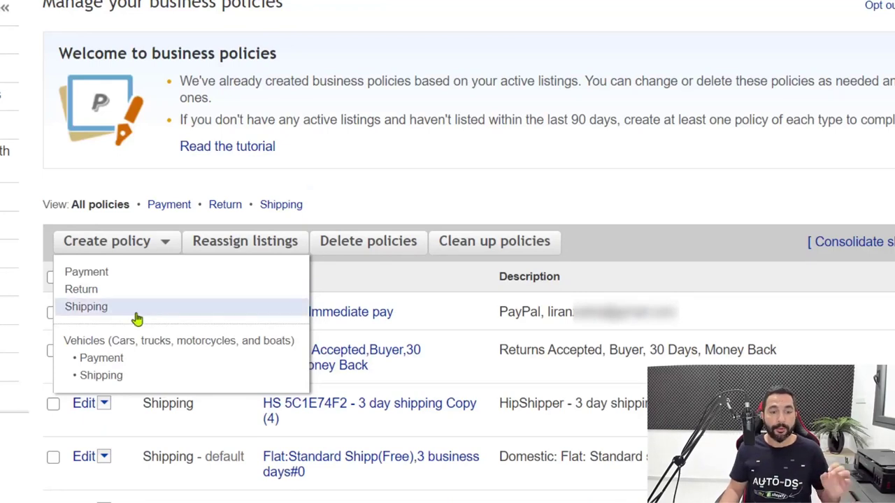
Step: Create a new Shipping policy from the Create policy list and name it 'AliExpress Shipping Policy'
left_click(357, 189)
scroll(357, 188, "down", 1)
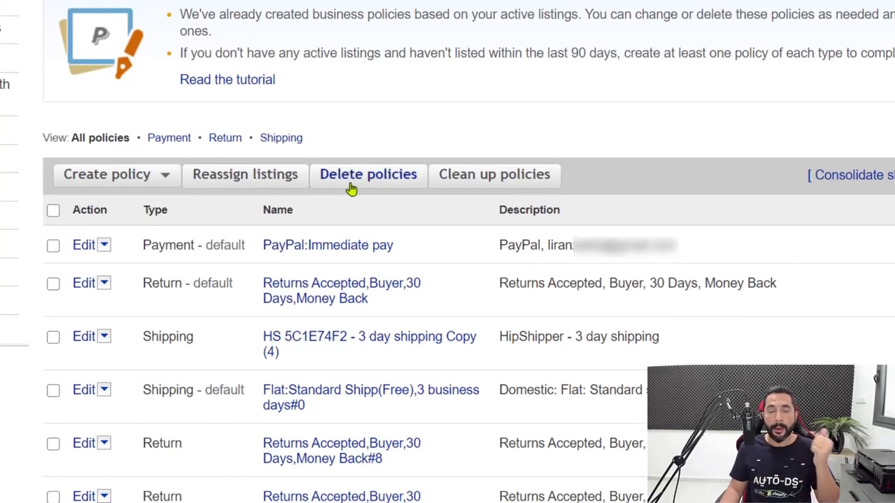
left_click(147, 184)
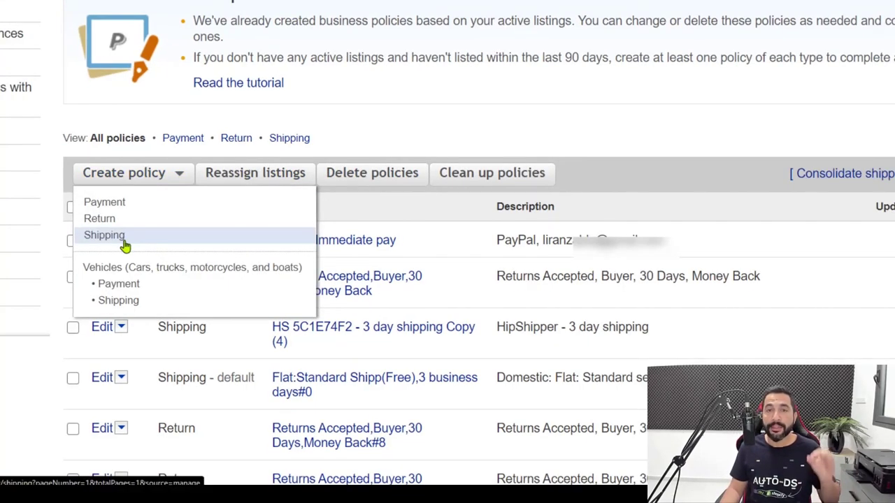
left_click(105, 235)
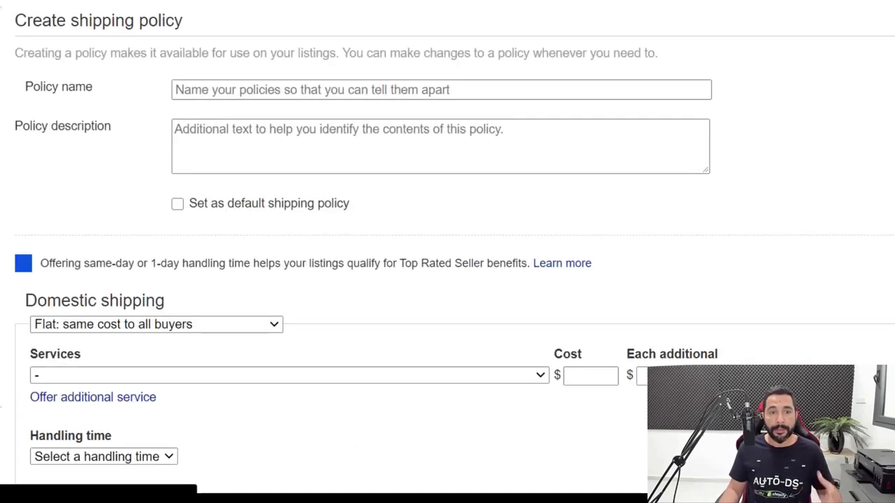
left_click(191, 83)
type("Ali")
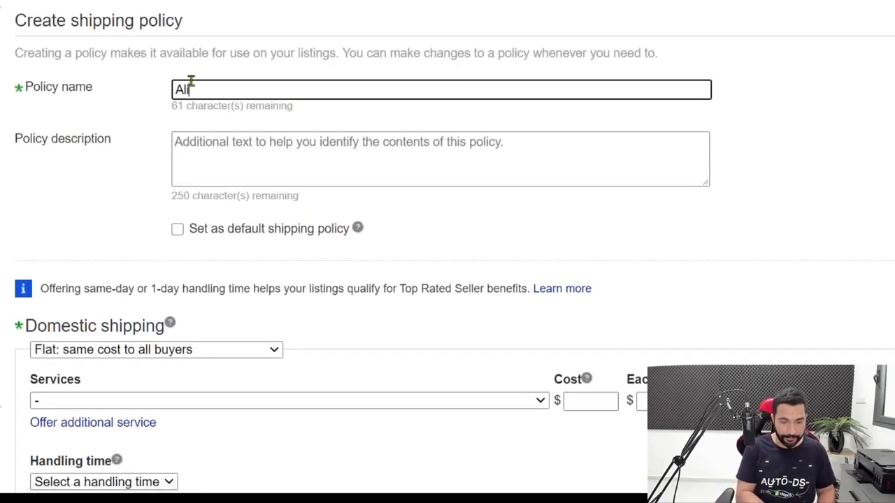
type("Express Shippin")
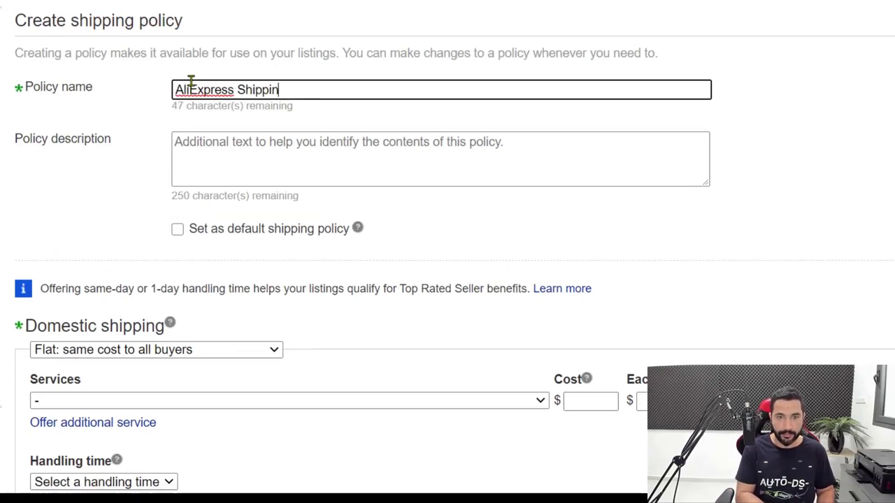
type("g Policy")
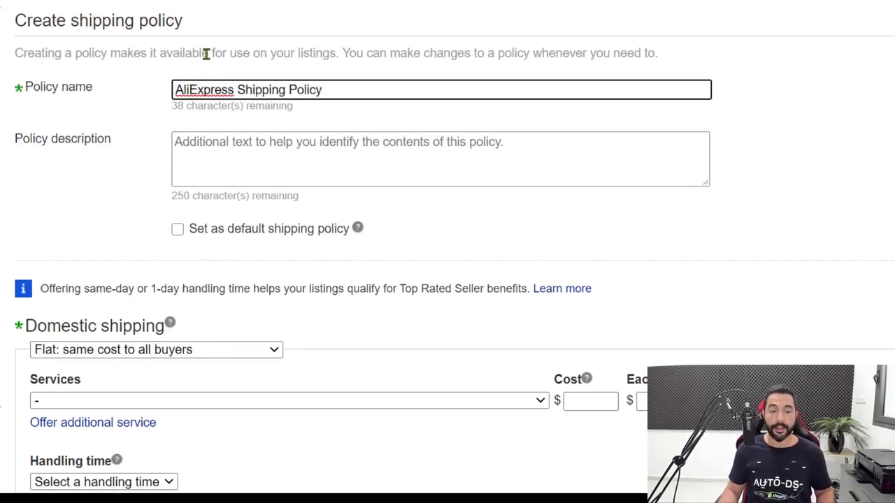
scroll(210, 53, "down", 3)
scroll(109, 14, "down", 2)
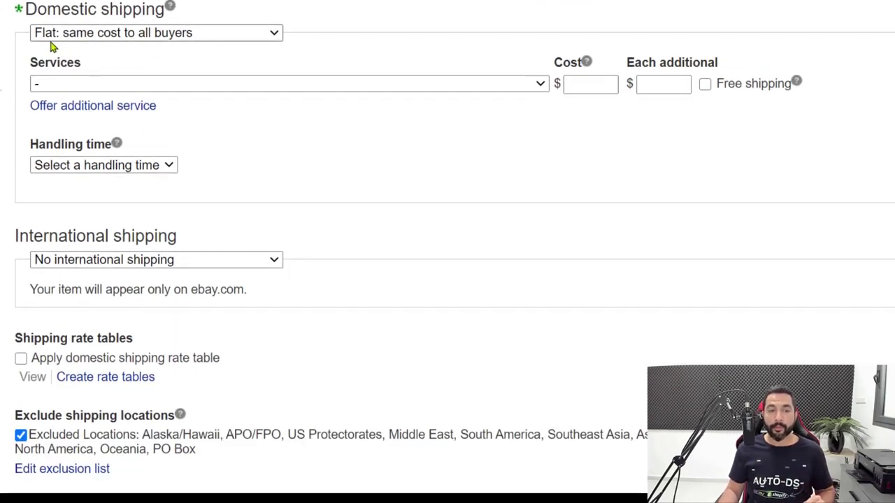
Step: Keep flat cost for all buyers and choose Economy Shipping from outside US (11 to 23 business days)
left_click(62, 36)
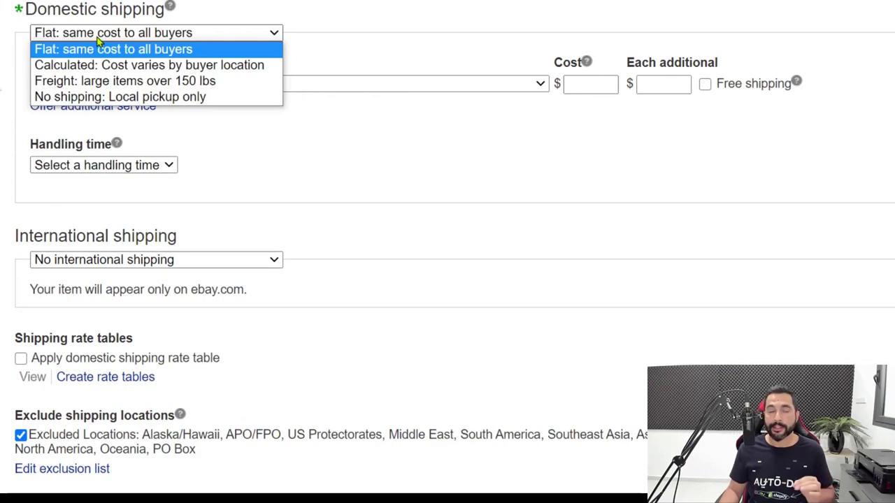
left_click(98, 46)
left_click(84, 88)
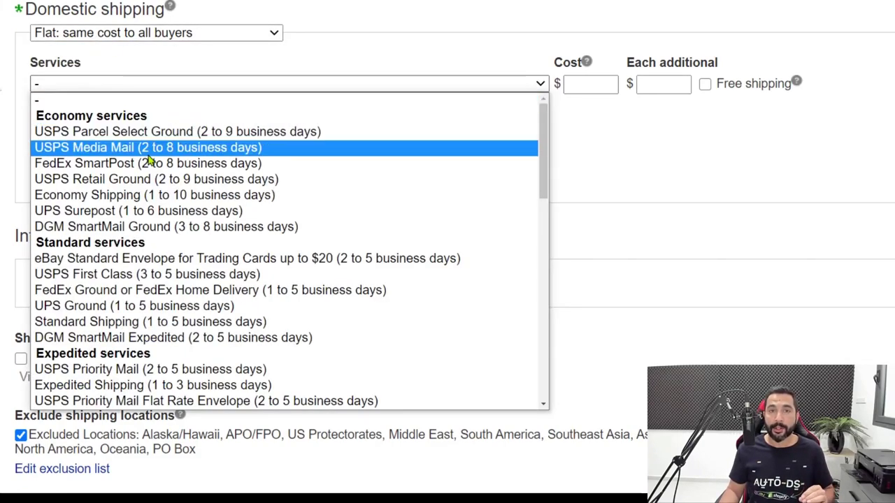
scroll(140, 182, "down", 8)
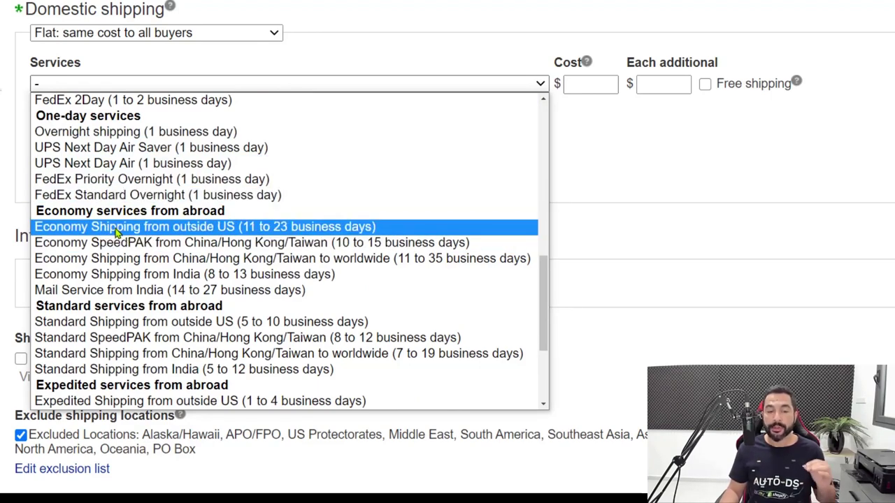
left_click(251, 231)
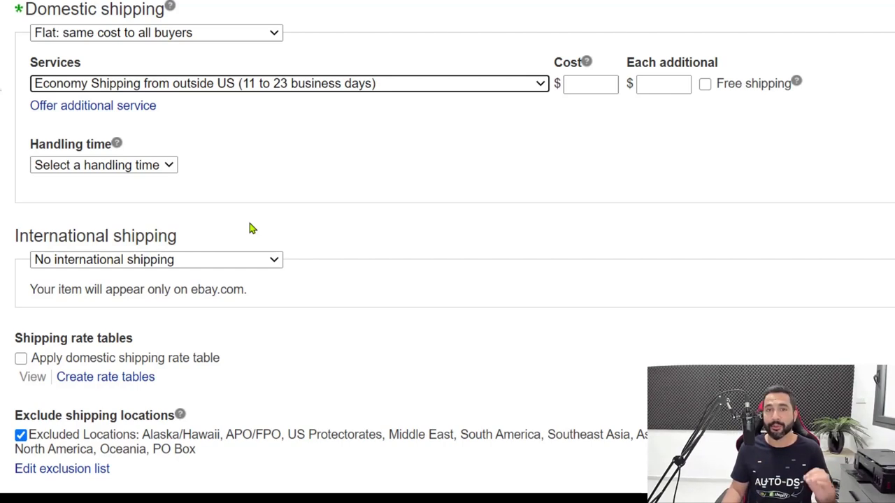
key("Tab")
key("Tab")
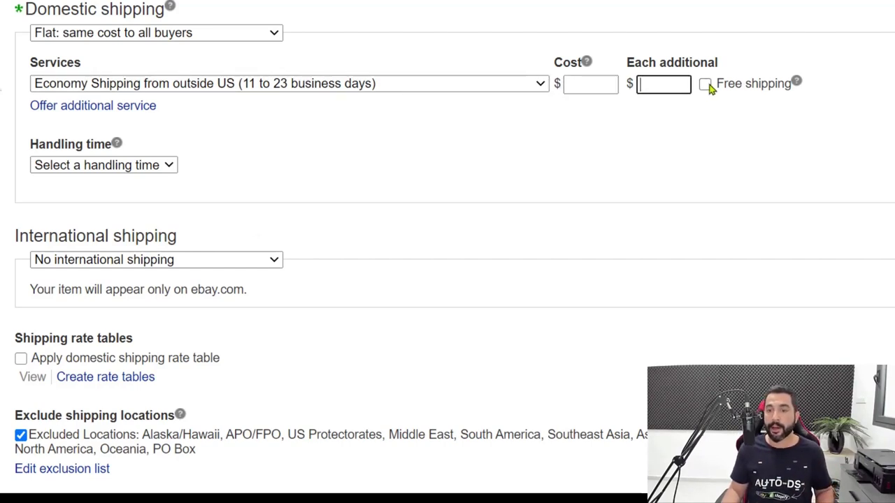
Step: Tick Free shipping for the Economy domestic service, leaving cost at $0.00, then open Handling time
left_click(705, 84)
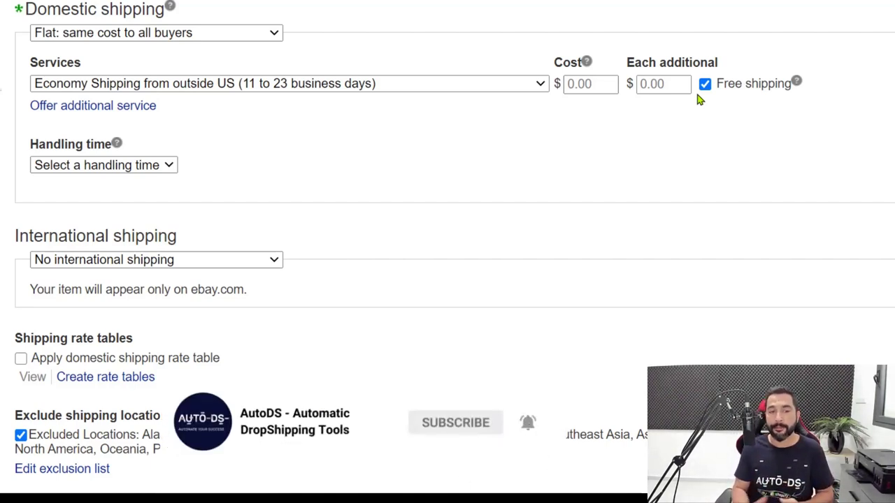
left_click(169, 168)
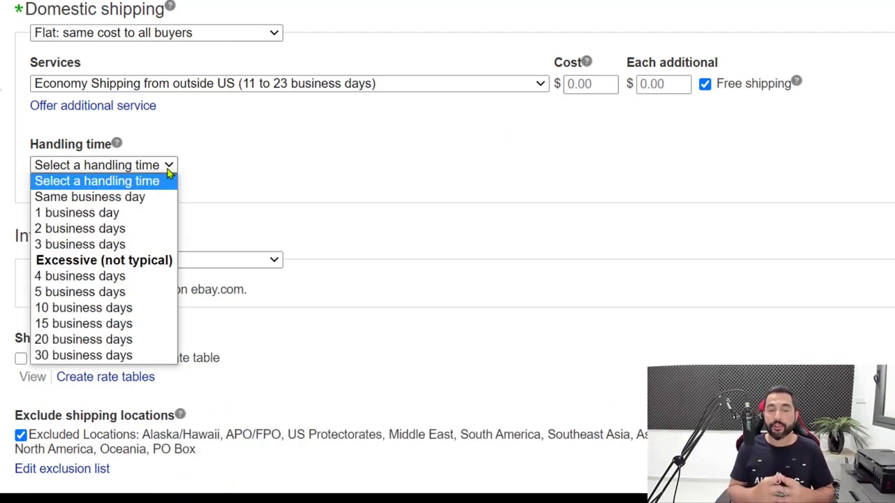
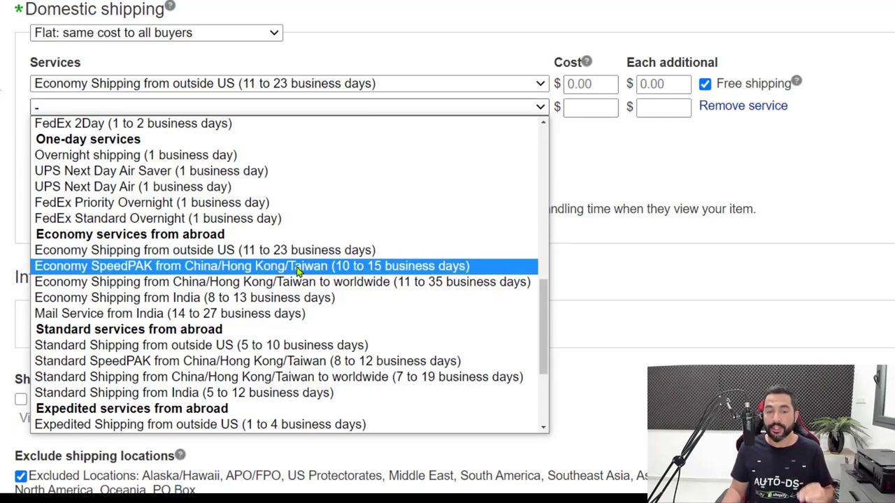
Step: Add Economy SpeedPAK from China/Hong Kong/Taiwan as the second domestic service at $2.99, plus $2.99 each additional
left_click(297, 269)
left_click(574, 111)
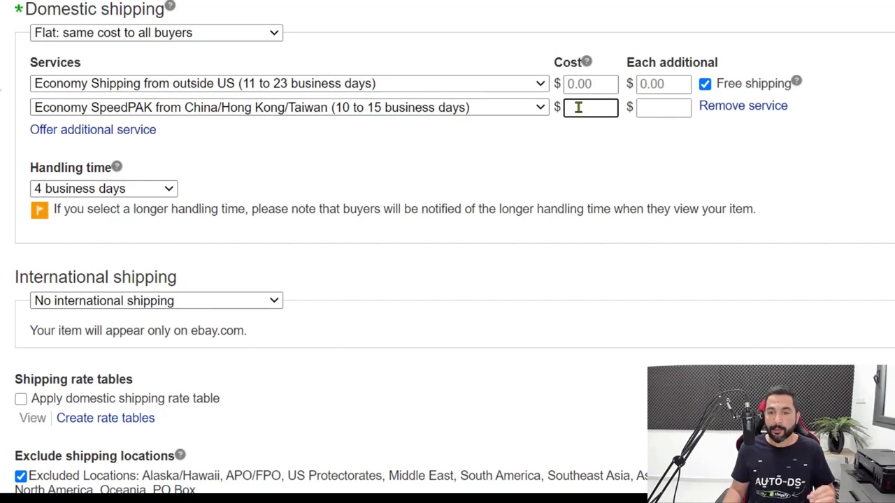
type("2.99")
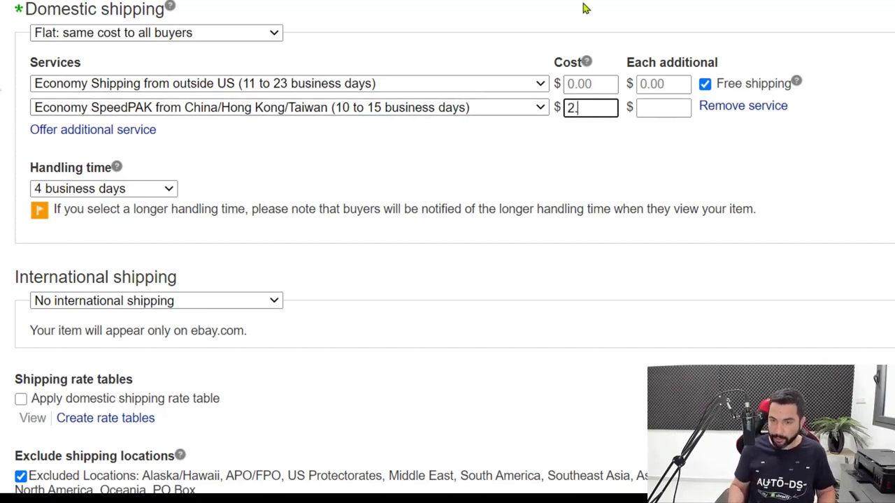
key("Tab")
type("2.99")
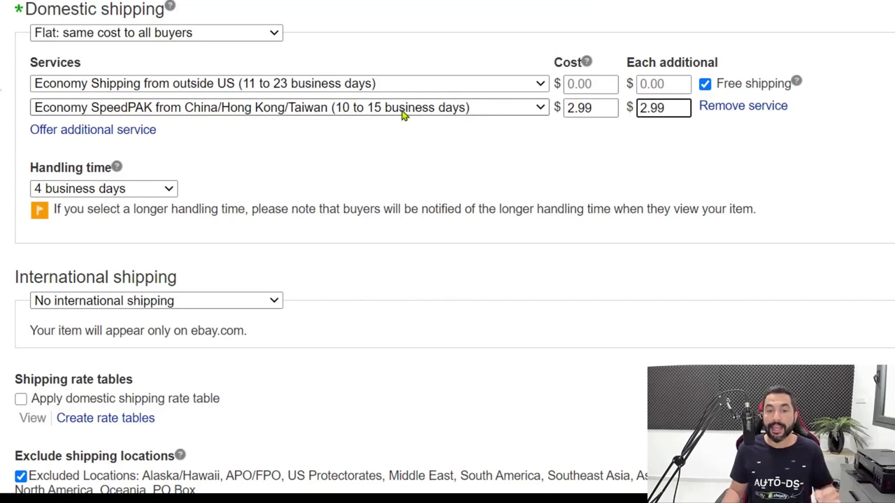
left_click(416, 143)
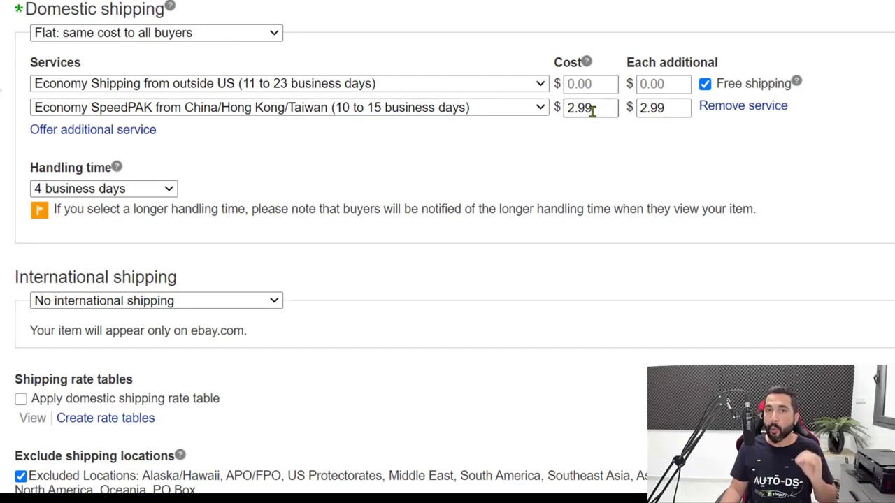
Step: Set international shipping to Flat: same cost to all buyers
scroll(457, 236, "down", 1)
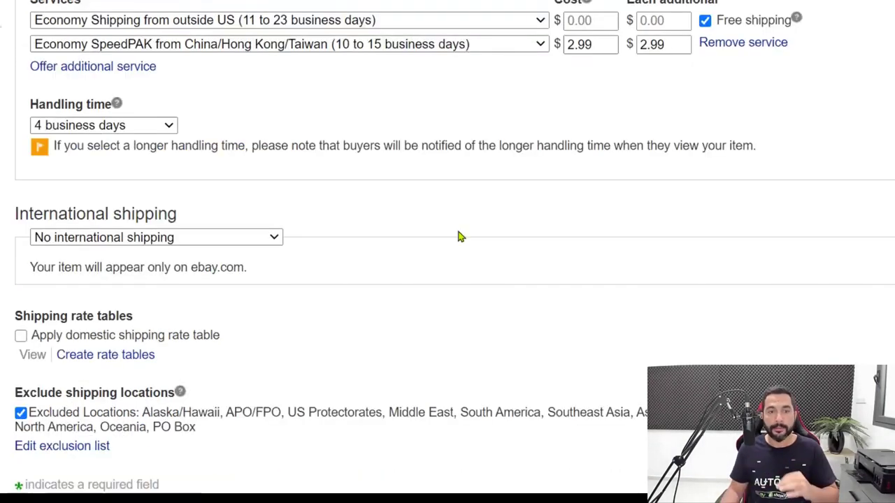
scroll(457, 236, "down", 1)
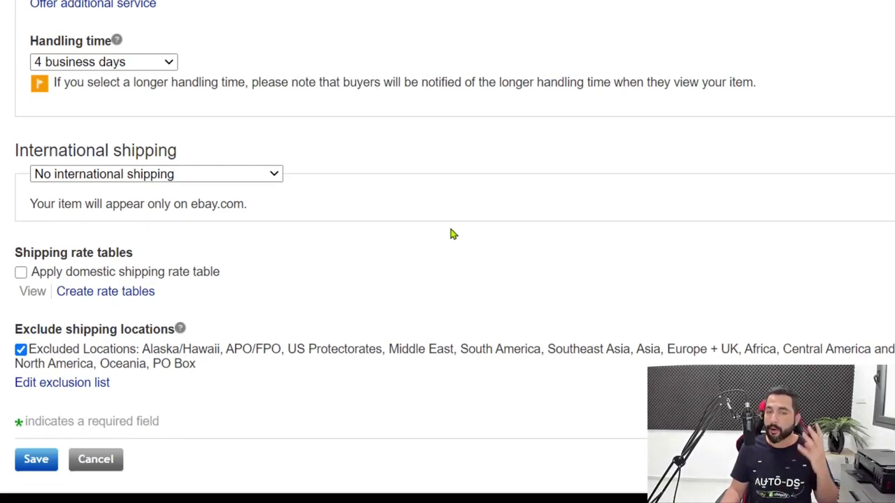
scroll(447, 225, "down", 2)
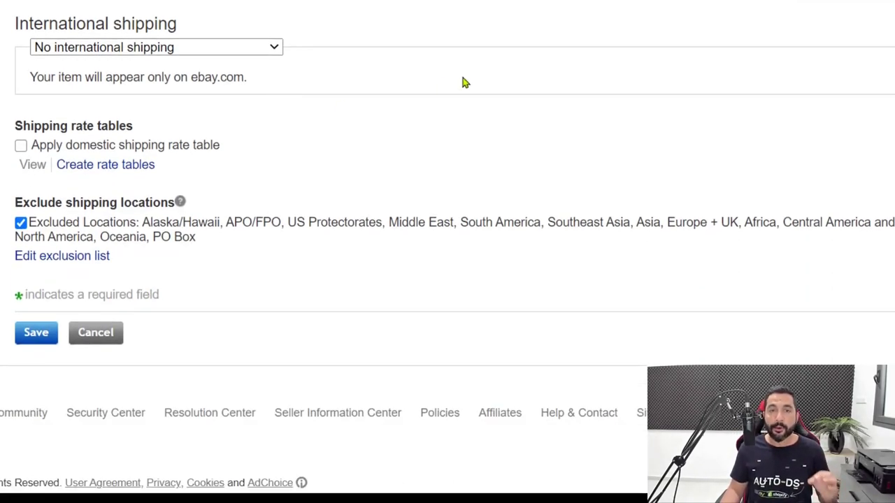
scroll(401, 96, "up", 3)
scroll(427, 54, "down", 1)
scroll(353, 128, "down", 2)
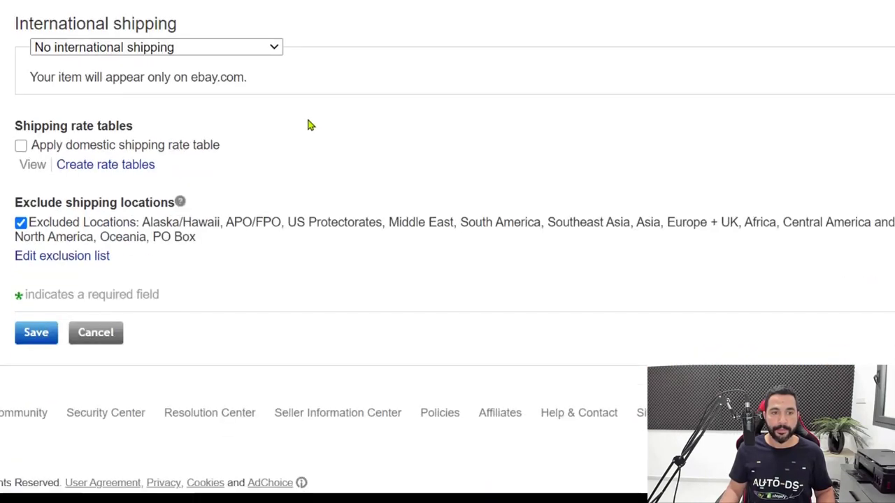
left_click(185, 48)
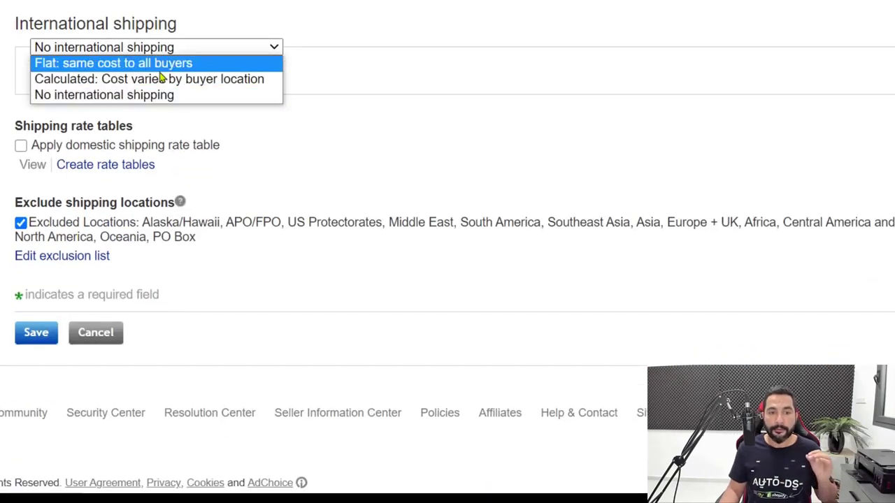
left_click(153, 64)
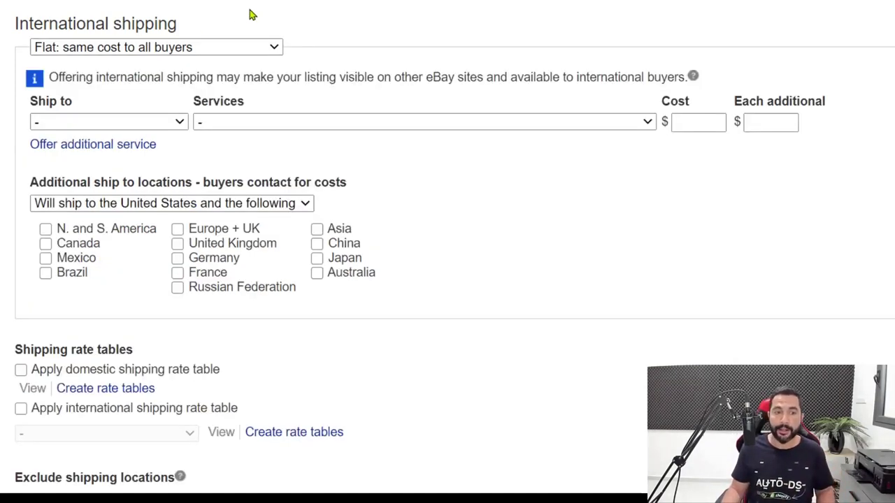
Step: Ship internationally to a custom location and list the available international services
left_click(124, 124)
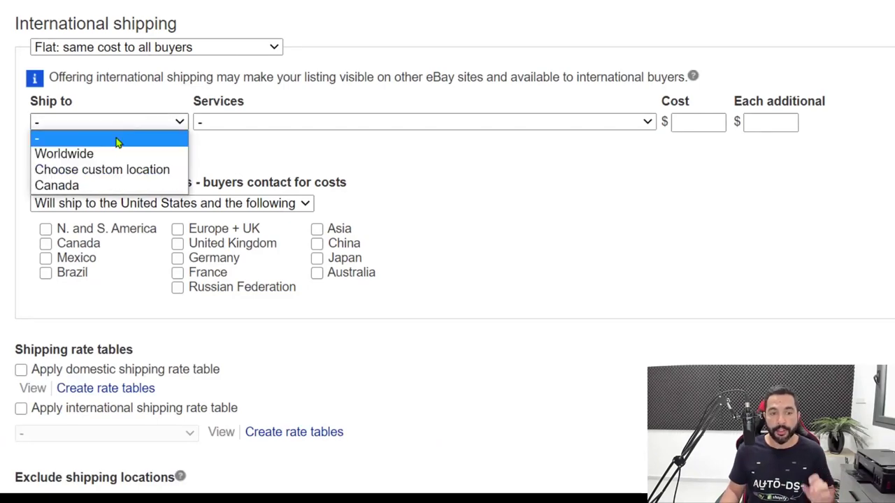
left_click(100, 175)
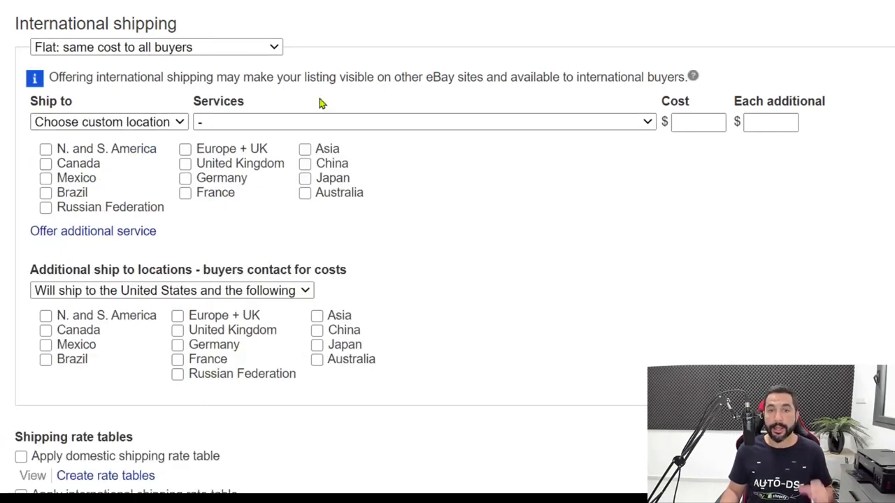
left_click(287, 128)
scroll(288, 223, "down", 6)
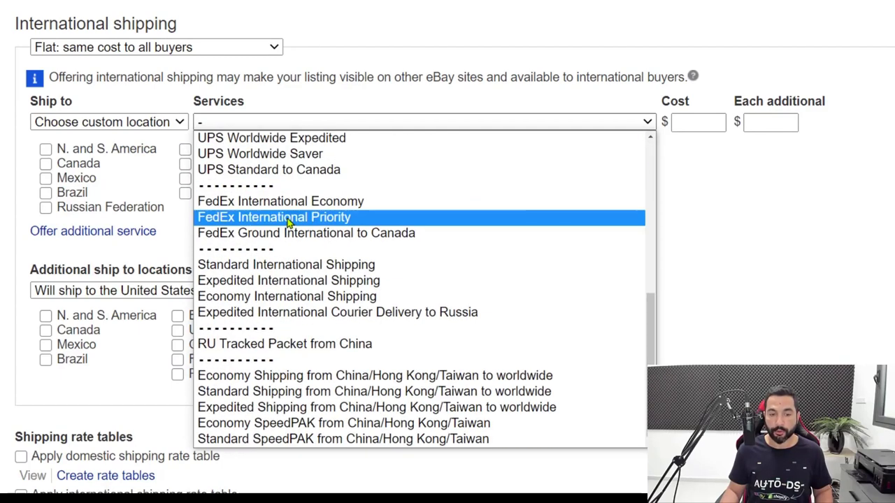
Step: Choose Economy Shipping from China/Hong Kong/Taiwan to worldwide with 0 cost and 0 each additional
left_click(283, 379)
left_click(701, 120)
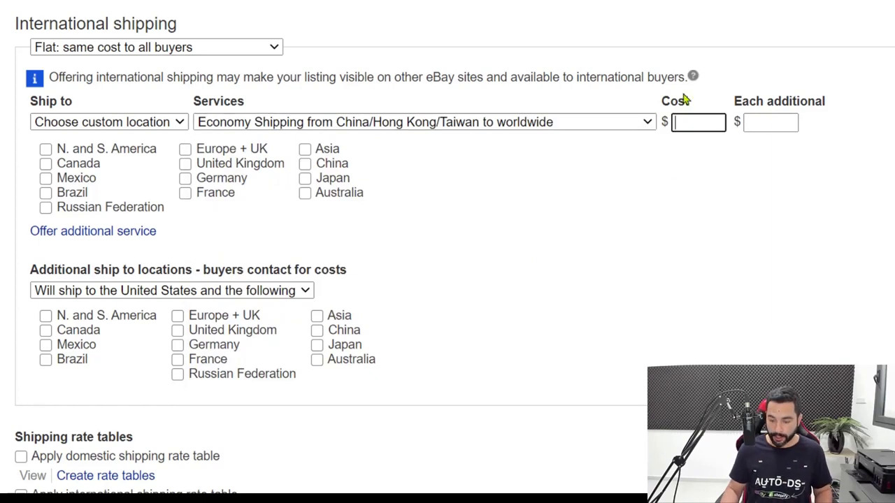
type("0")
key("Tab")
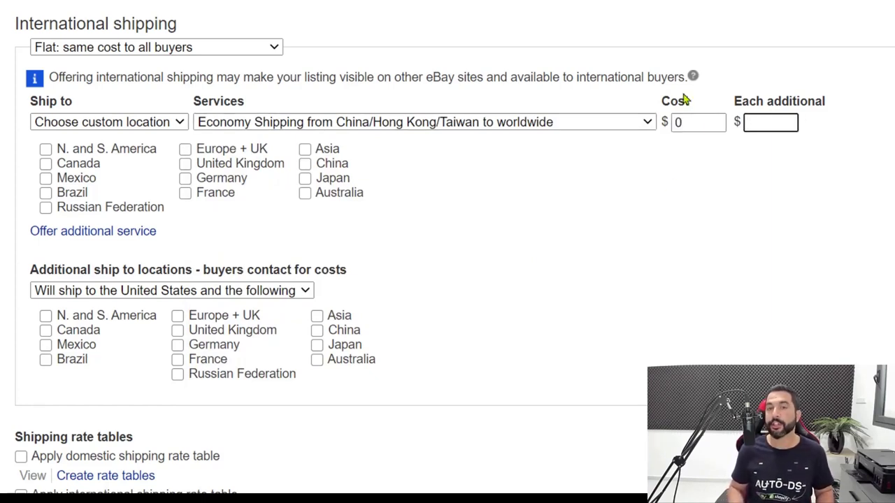
type("0")
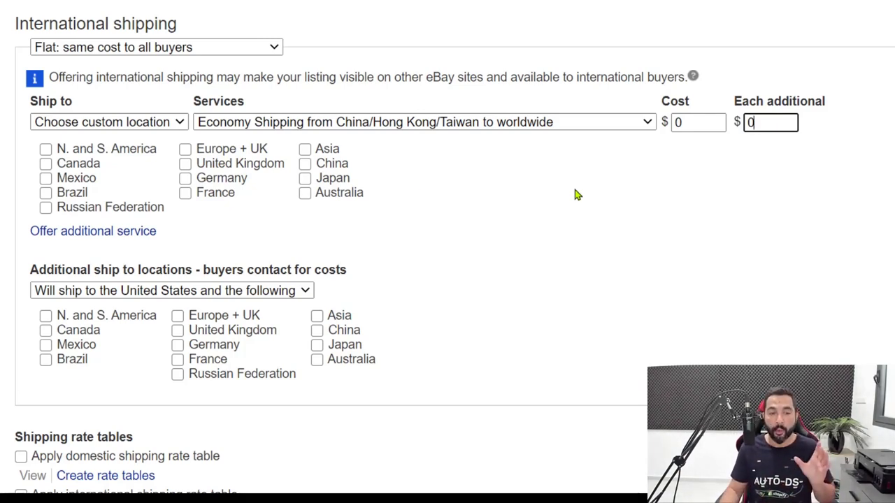
Step: Ship it to Canada, Europe + UK, United Kingdom, Germany, France, Japan and Australia
left_click(45, 164)
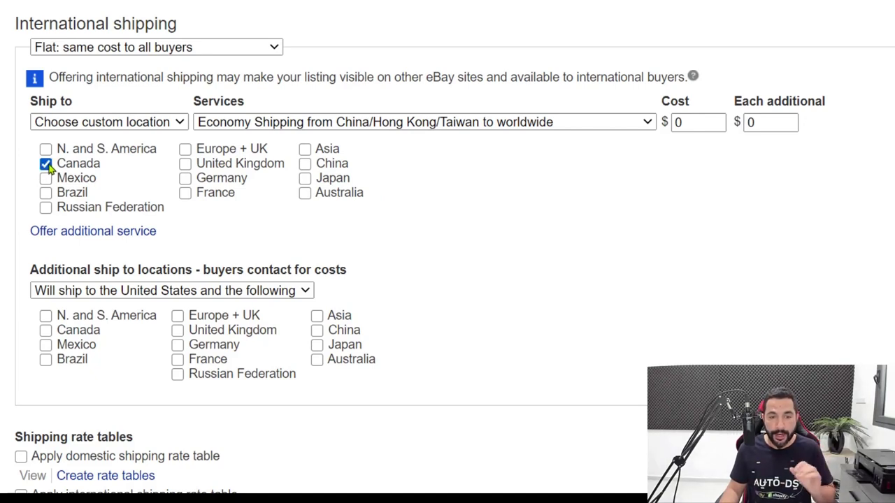
left_click(185, 150)
left_click(186, 164)
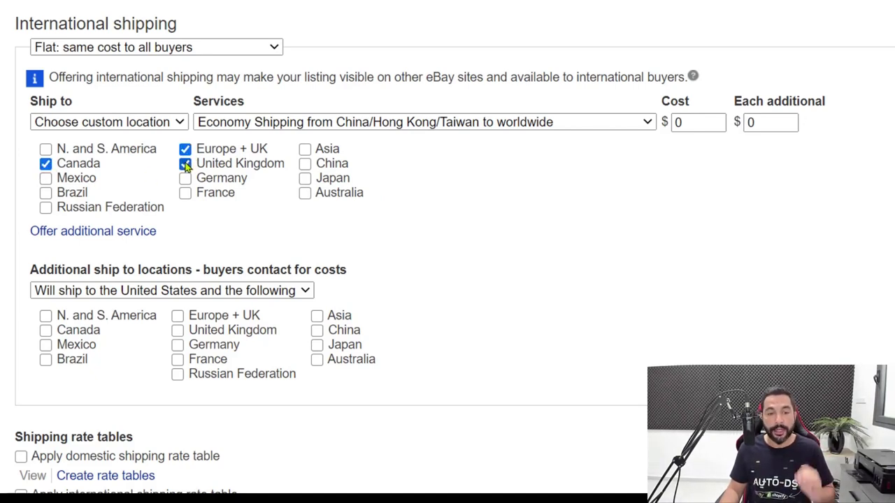
left_click(184, 179)
left_click(186, 194)
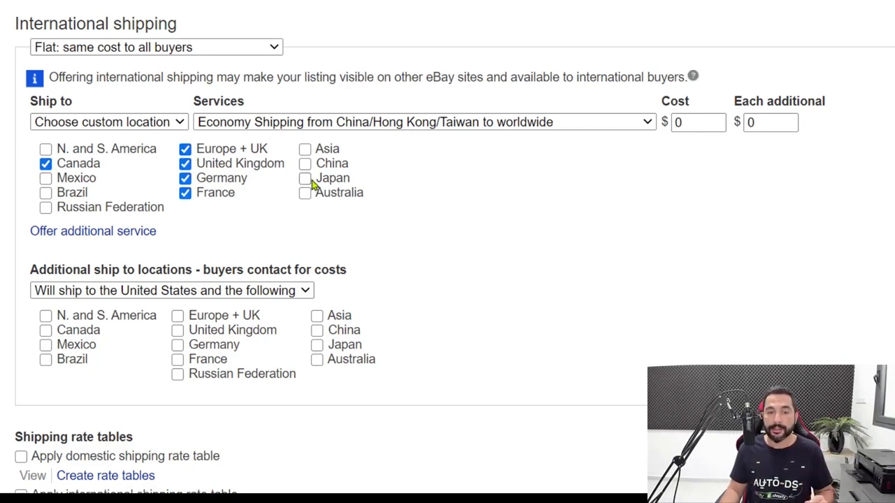
left_click(305, 179)
left_click(305, 194)
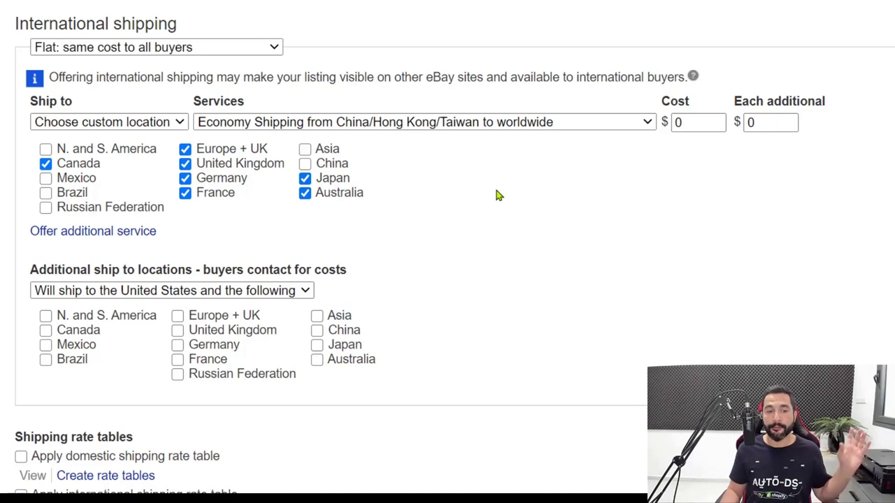
scroll(498, 198, "down", 1)
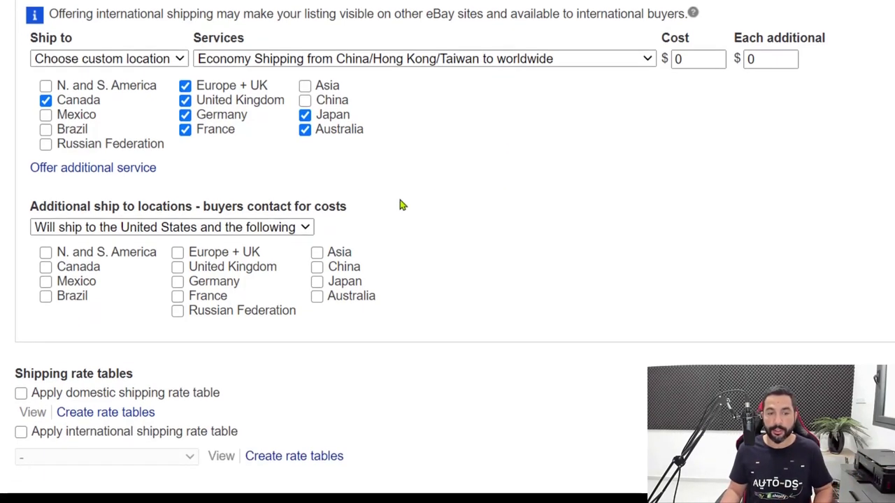
Step: Add a second custom-location international service: Standard Shipping from China/Hong Kong/Taiwan to worldwide
left_click(87, 170)
left_click(116, 170)
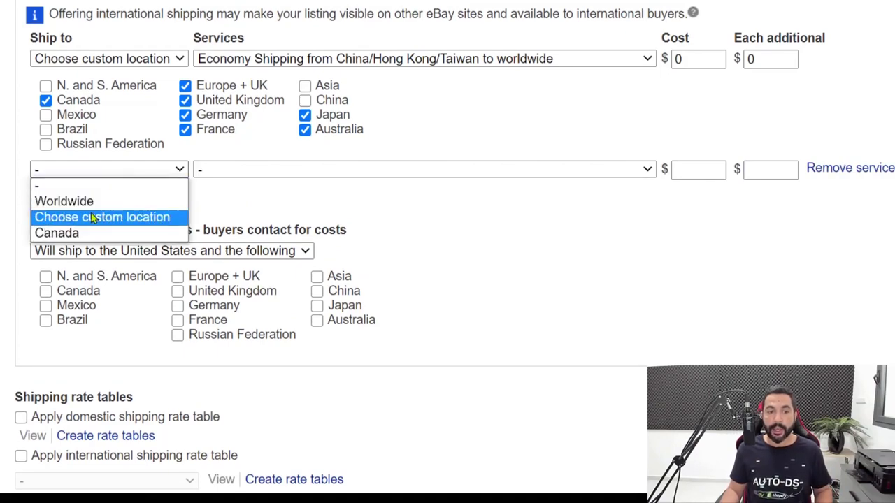
left_click(94, 219)
left_click(249, 171)
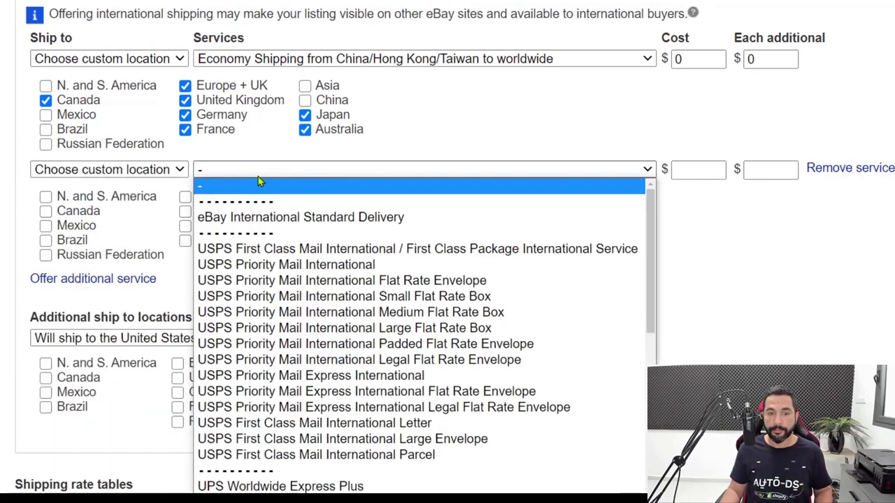
scroll(350, 315, "down", 5)
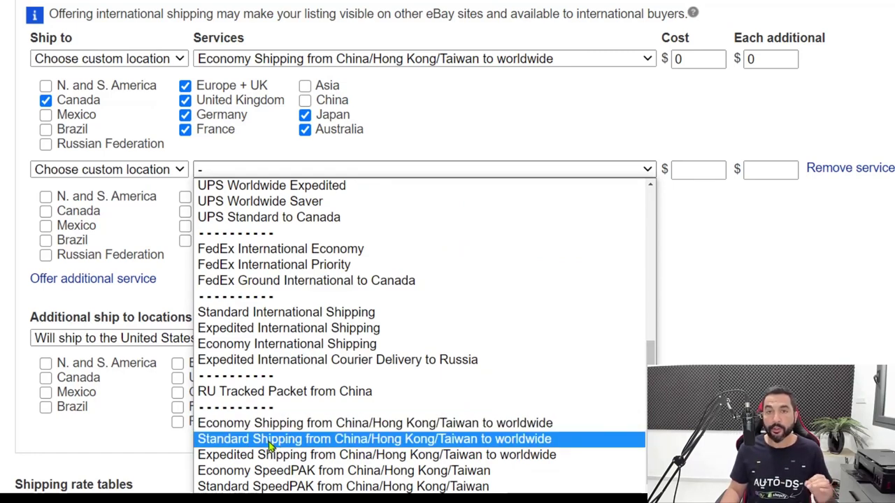
left_click(269, 439)
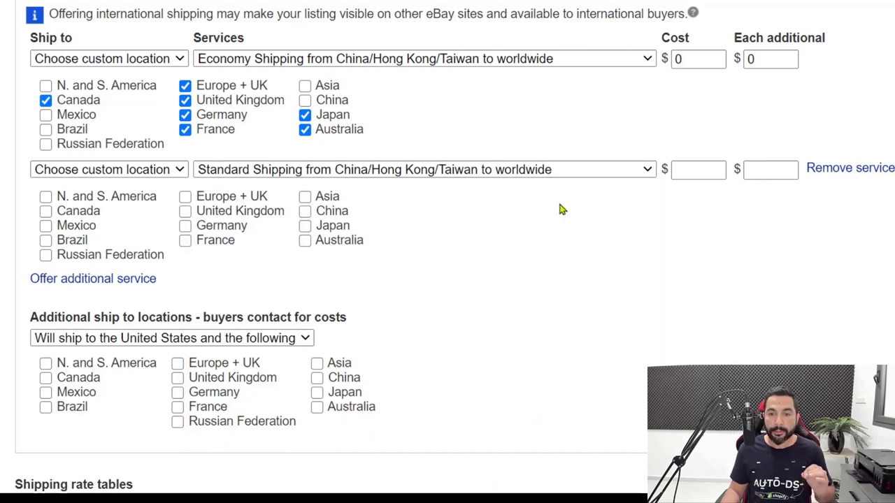
Step: Price the Standard Shipping service at $1.97, plus $0.97 each additional item
scroll(559, 208, "up", 5)
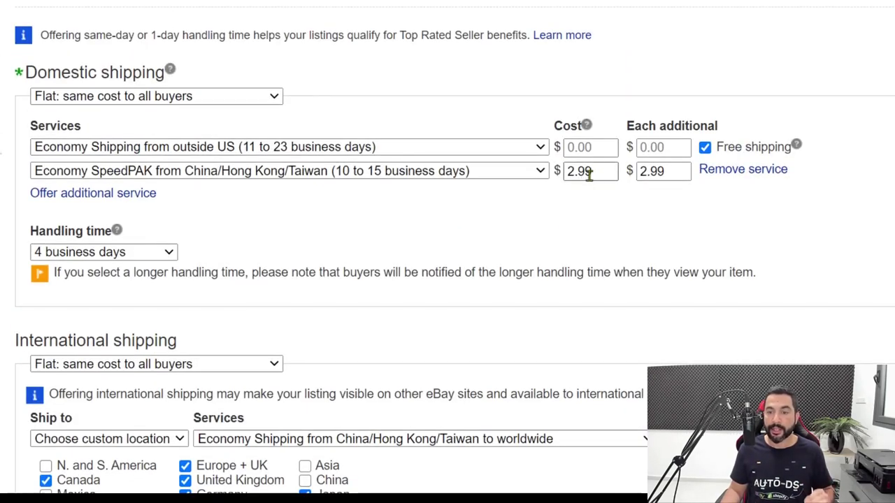
scroll(598, 176, "down", 2)
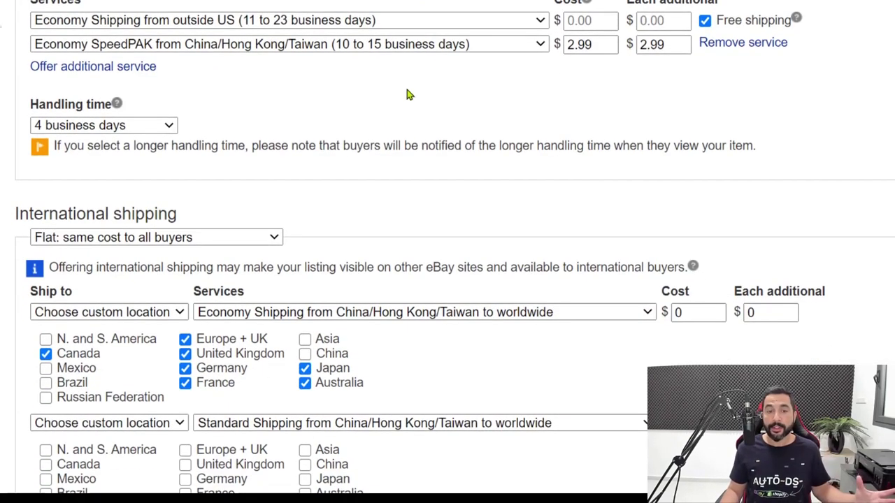
scroll(410, 84, "down", 1)
scroll(416, 105, "down", 1)
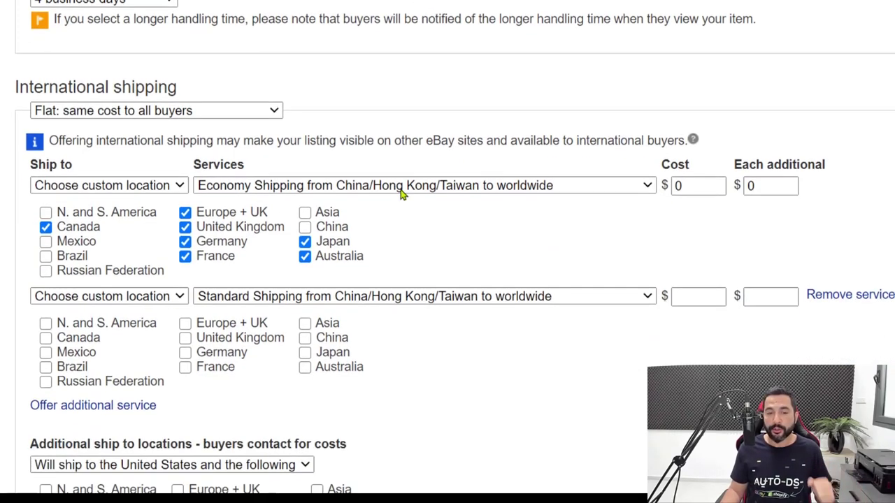
scroll(410, 249, "down", 1)
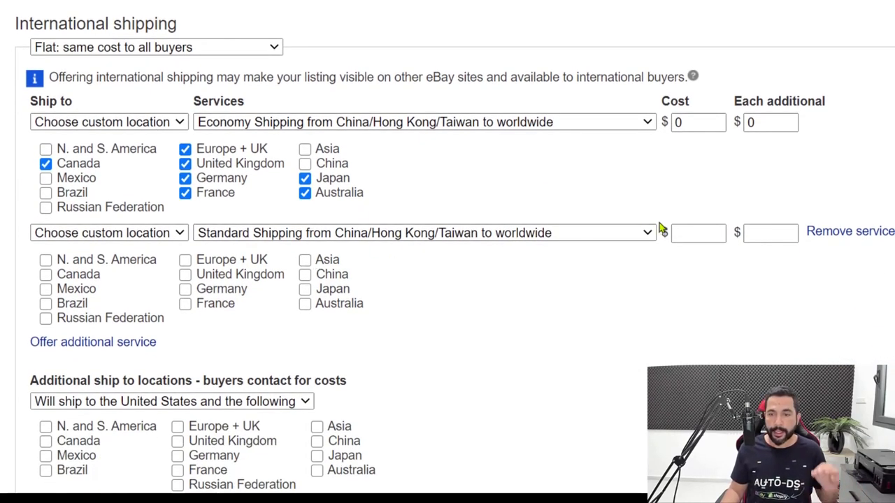
left_click(691, 232)
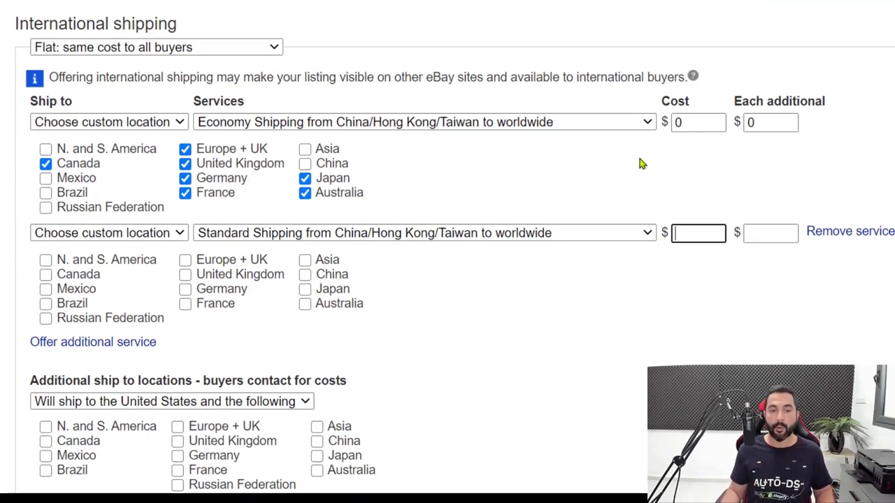
type("2.97")
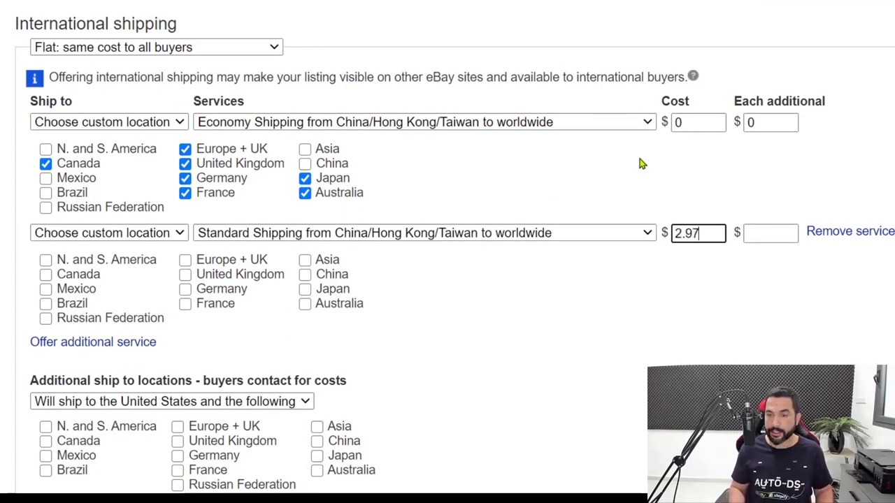
left_click_drag(706, 234, 648, 229)
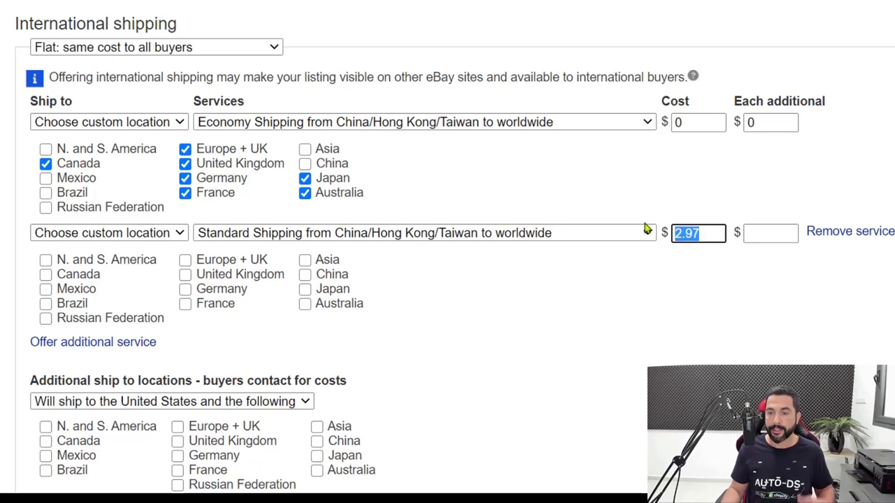
type("1.97")
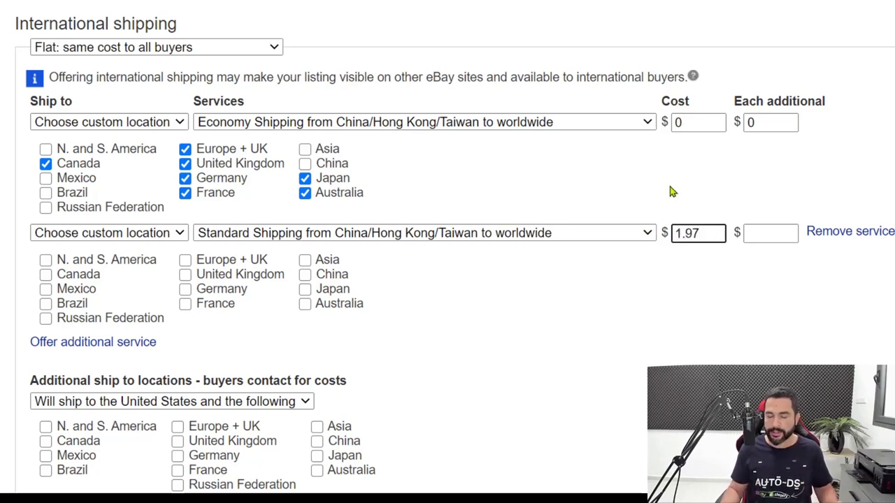
left_click(770, 234)
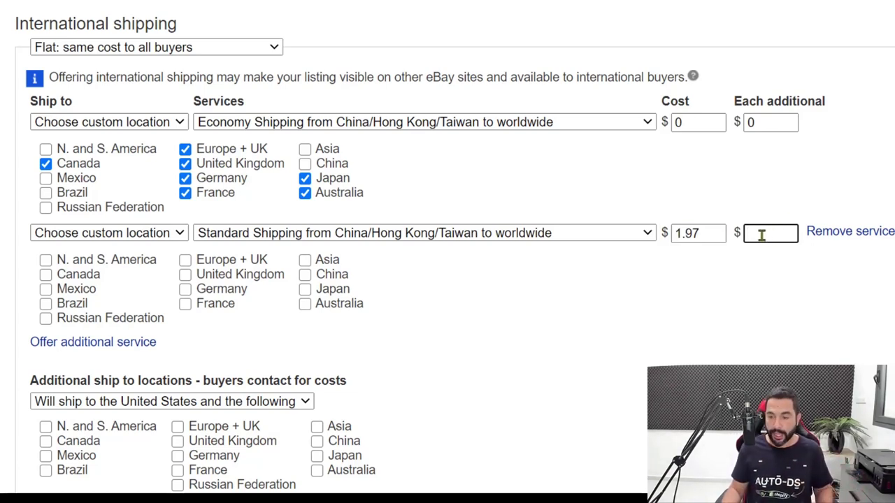
type("0.97")
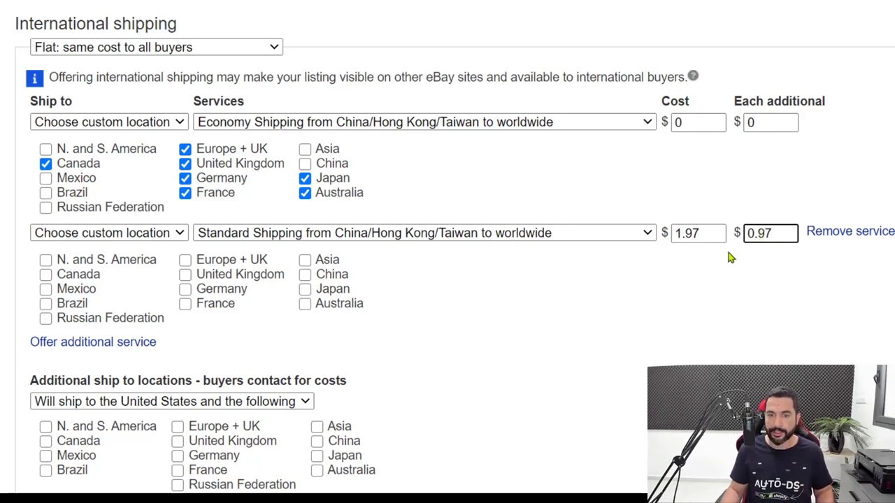
left_click(685, 282)
Step: Ship Standard Shipping to Canada, Europe + UK, United Kingdom, Germany, France, Japan and Australia
scroll(649, 276, "down", 1)
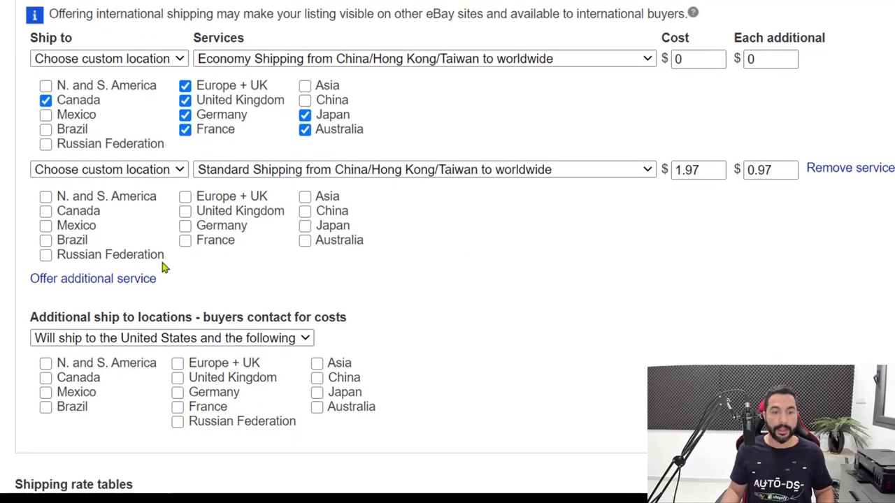
left_click(66, 213)
left_click(211, 198)
left_click(214, 211)
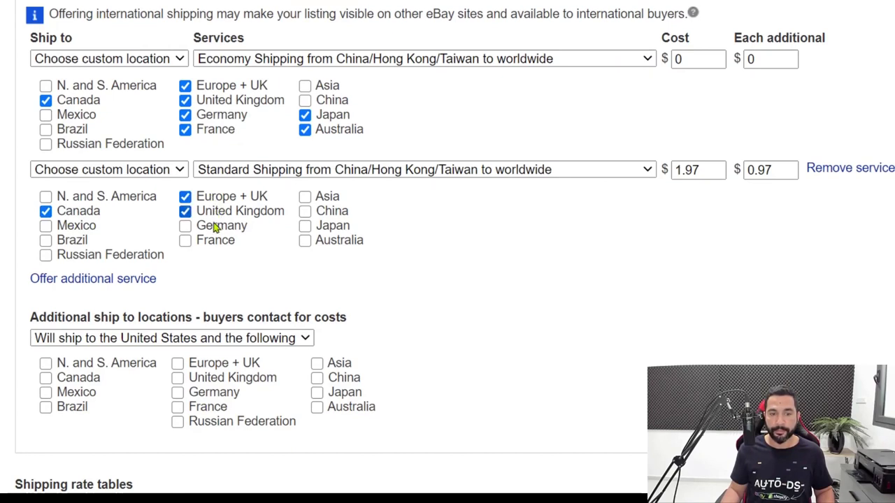
left_click(215, 226)
left_click(214, 241)
left_click(329, 228)
left_click(323, 242)
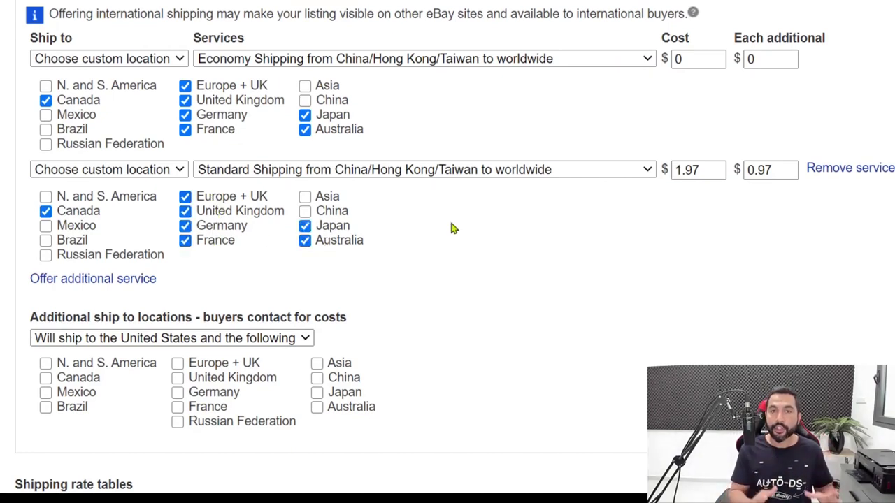
Step: Add a third international service shipping to a custom location and list its services
left_click(105, 279)
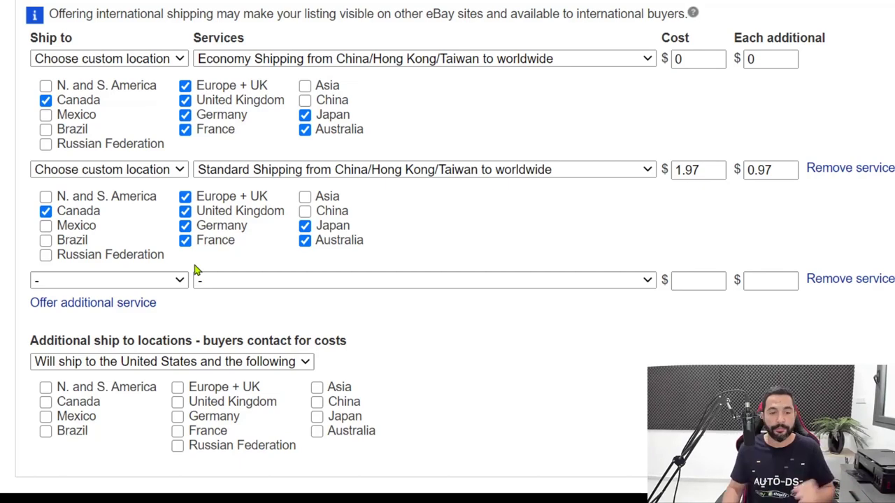
left_click(109, 280)
left_click(104, 328)
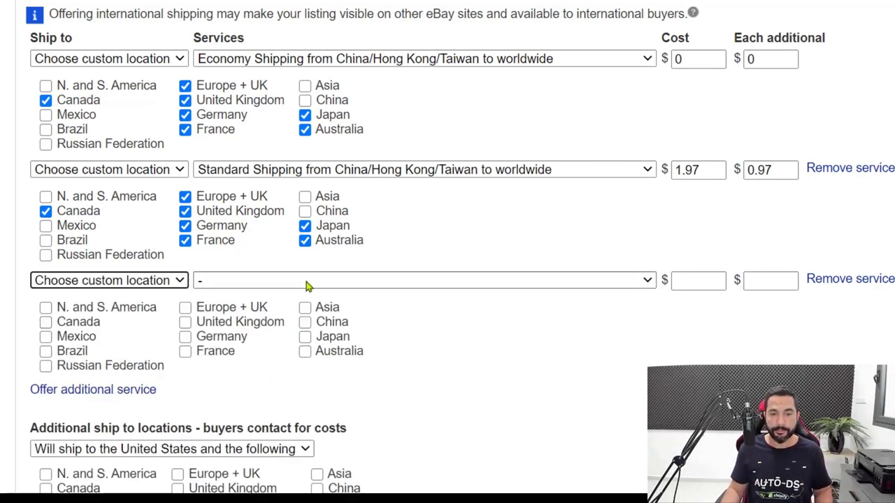
left_click(310, 281)
scroll(392, 149, "down", 5)
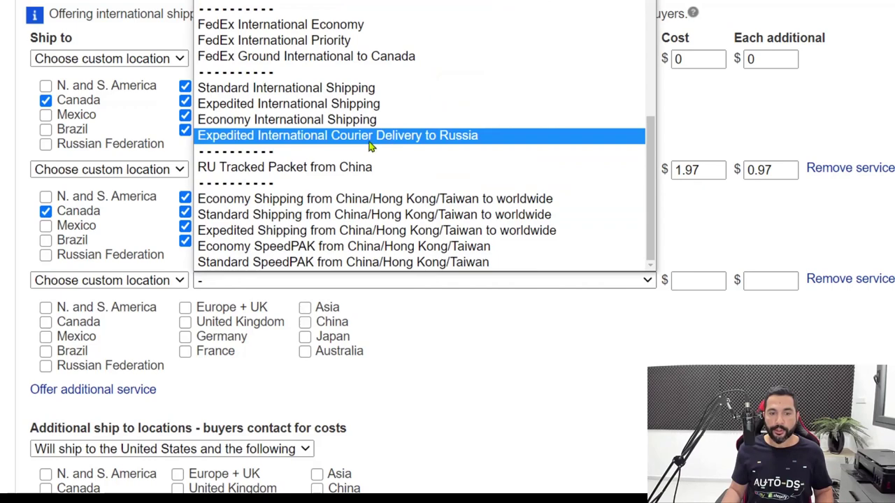
Step: Make the third service Economy Shipping from China/Hong Kong/Taiwan to worldwide at $4.97, plus $3.97 each additional
left_click(302, 202)
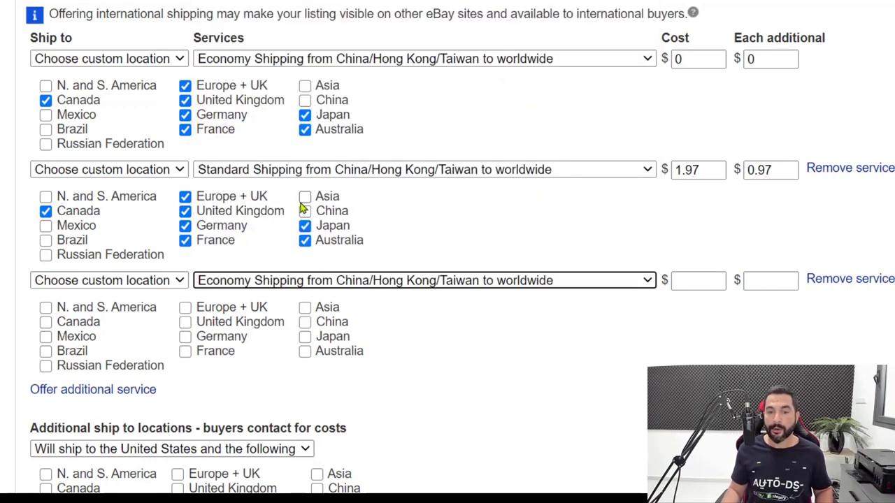
left_click(712, 281)
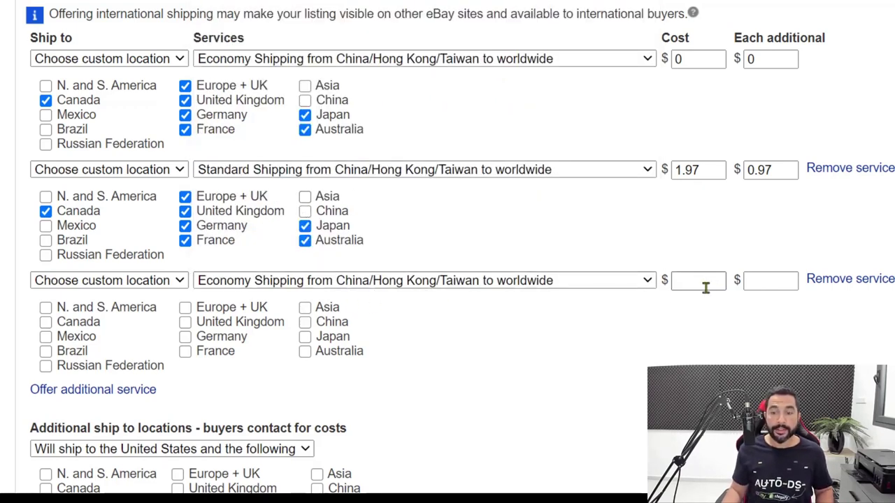
type("4")
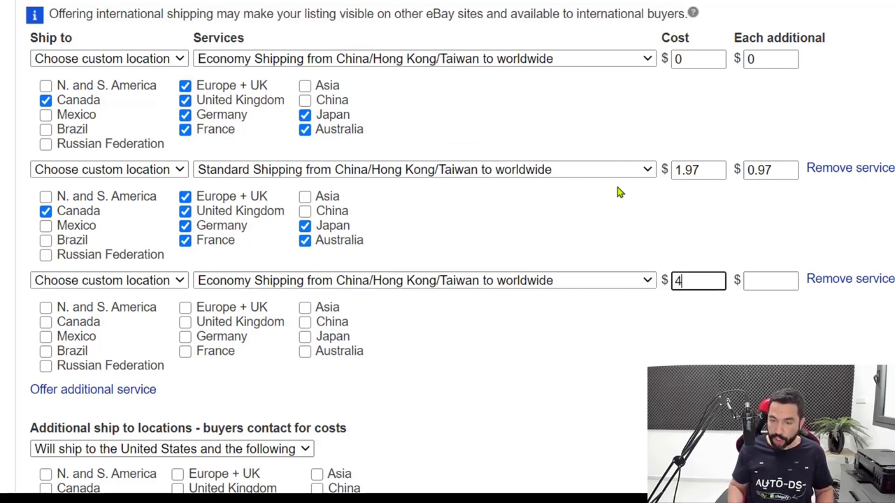
type(".97")
key("Tab")
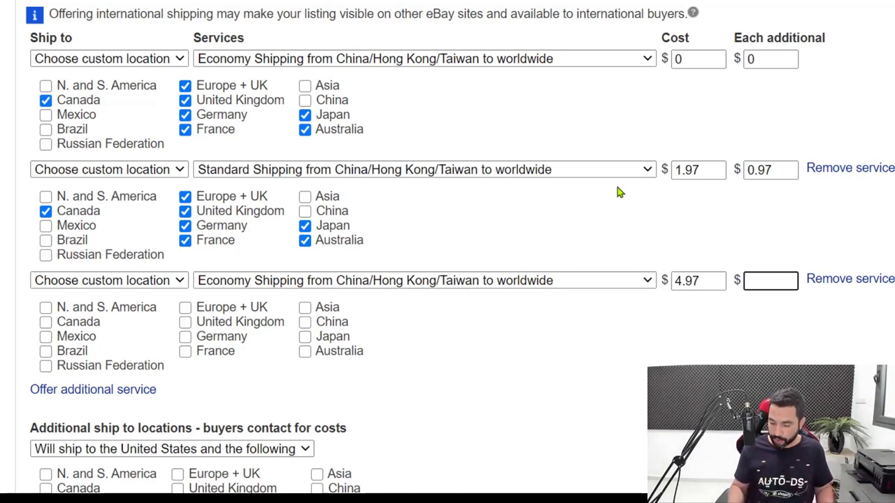
type("7")
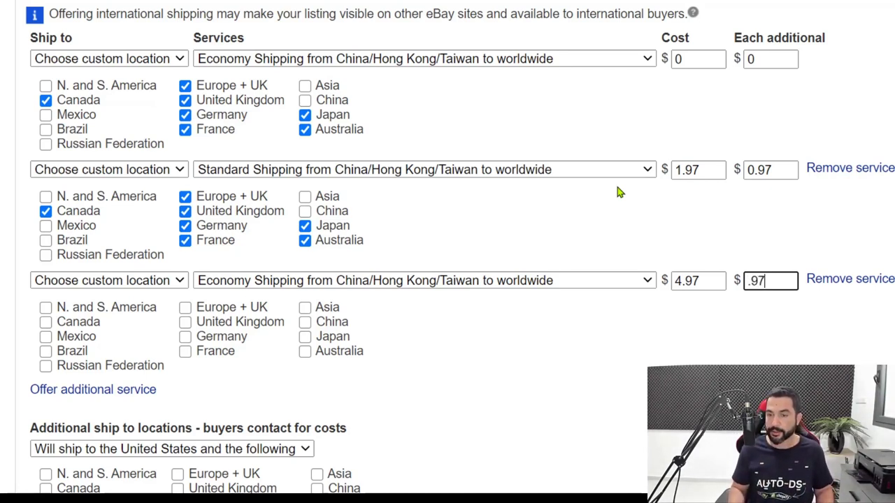
key("BackSpace")
key("BackSpace")
type("3.97")
key("Tab")
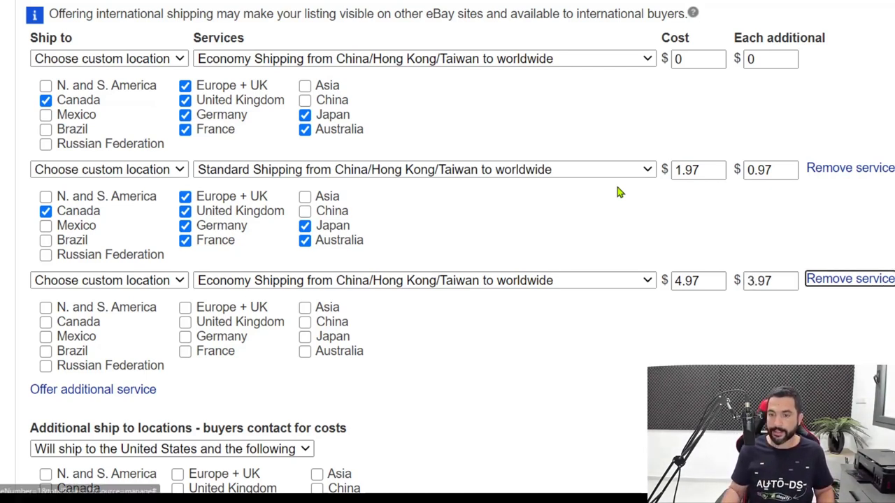
left_click(618, 193)
scroll(618, 192, "down", 3)
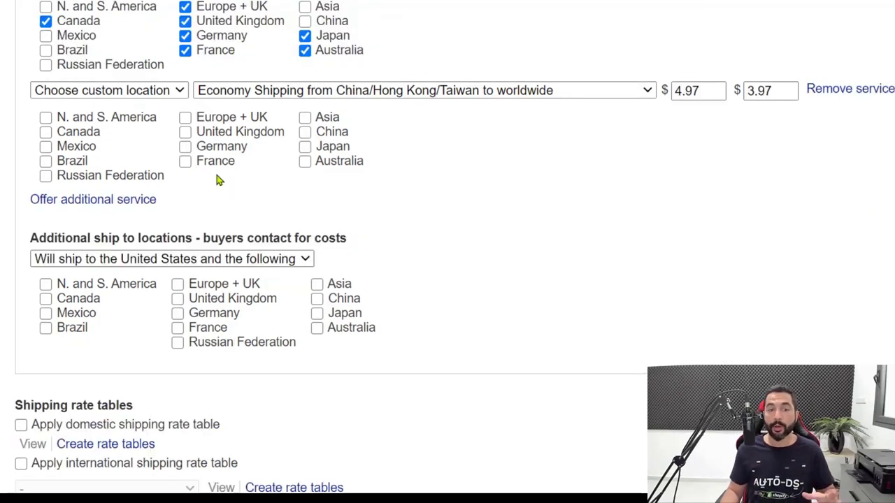
Step: Ship the third service to N. and S. America, Mexico, Brazil and Russian Federation
left_click(46, 132)
left_click(46, 131)
left_click(46, 118)
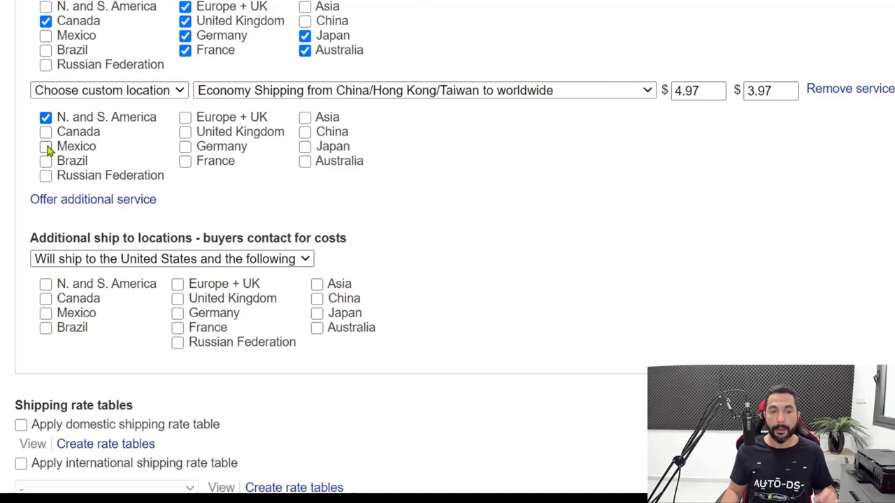
left_click(45, 146)
left_click(46, 162)
left_click(46, 175)
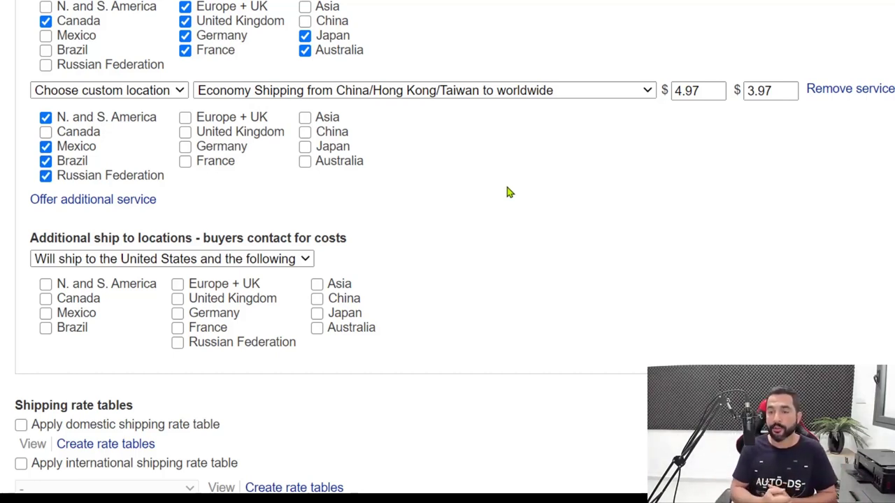
Step: Check the third service's costs read 4.97 and 3.97 each additional
left_click_drag(721, 91, 665, 92)
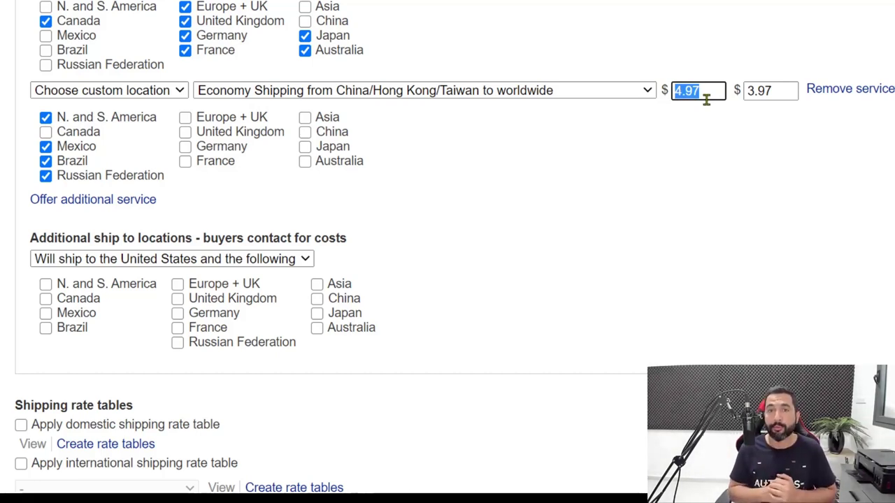
left_click_drag(777, 92, 740, 93)
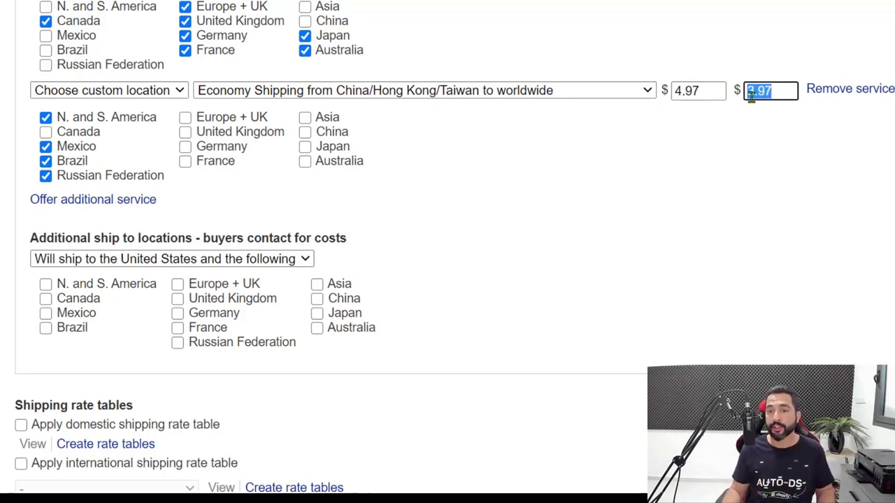
left_click(777, 92)
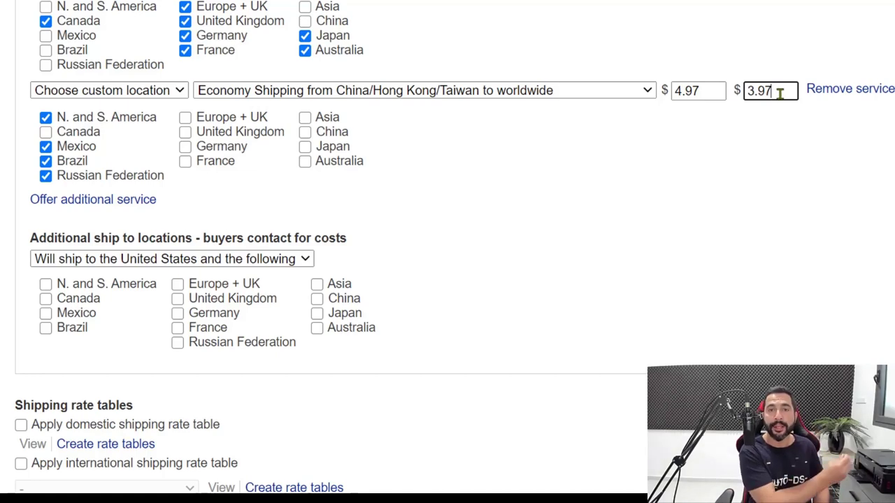
left_click(480, 164)
scroll(489, 155, "down", 1)
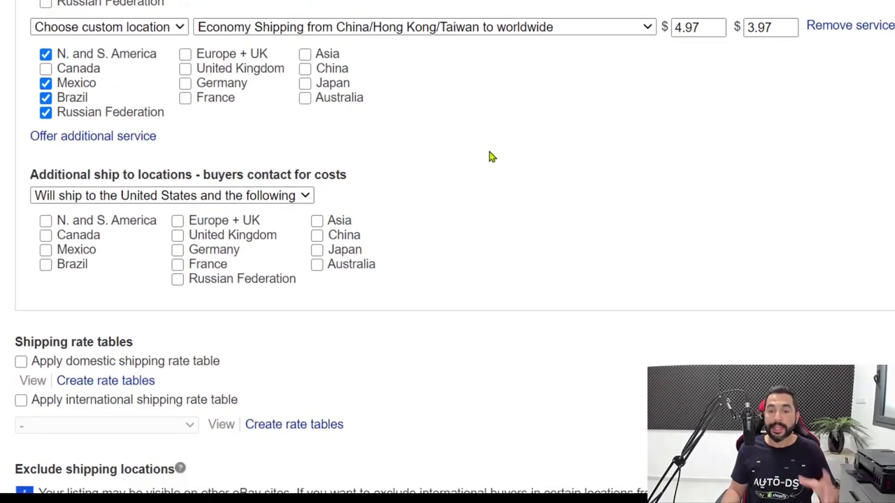
scroll(489, 154, "up", 2)
scroll(496, 175, "down", 1)
scroll(499, 195, "up", 1)
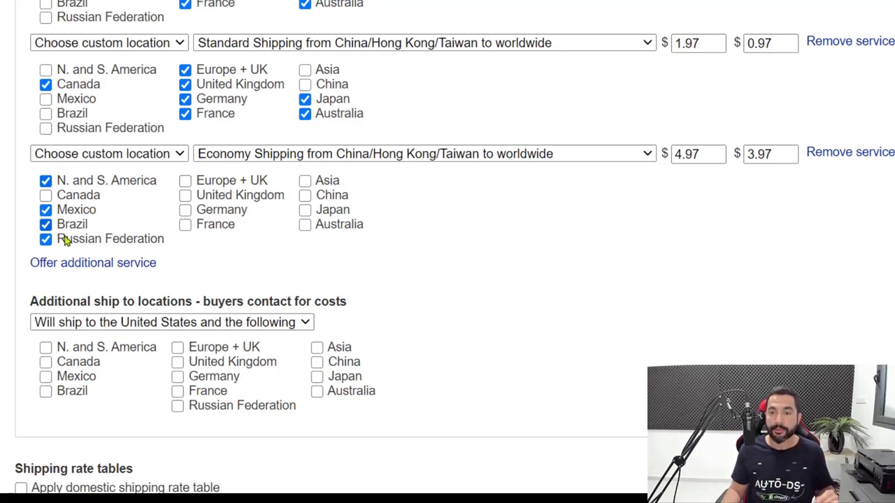
double_click(714, 154)
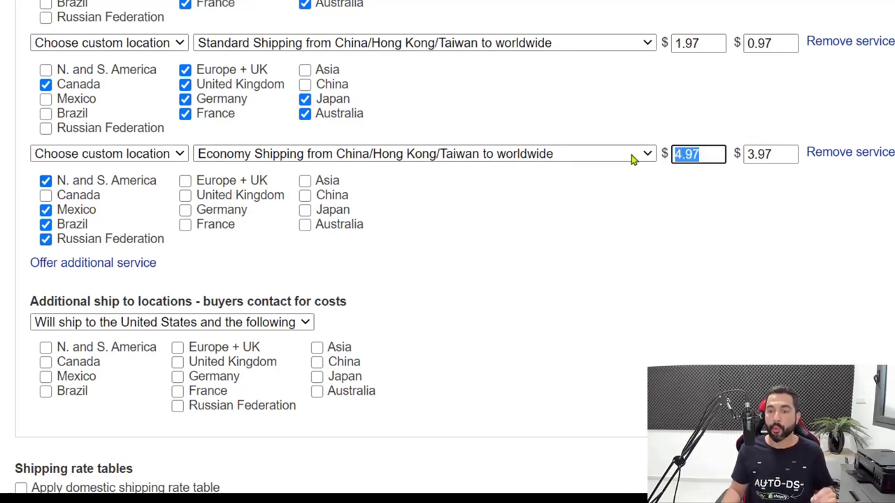
double_click(789, 155)
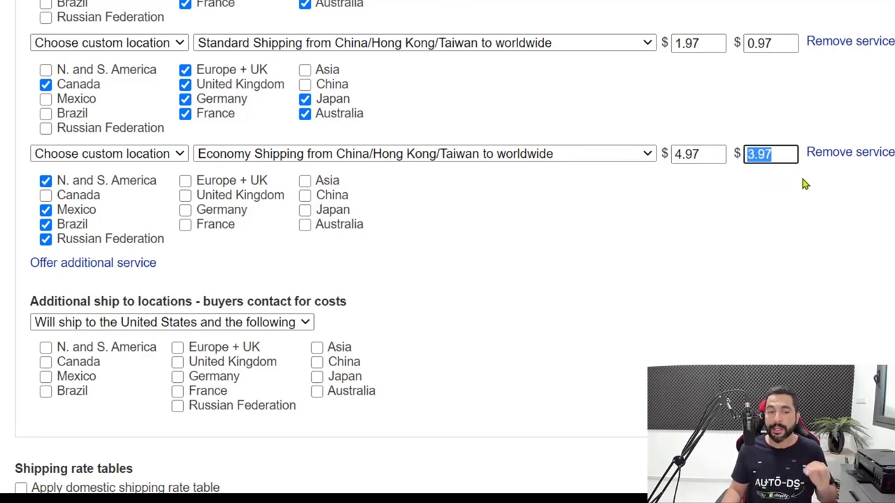
Step: Open the shipping exclusion list for editing
scroll(623, 258, "down", 2)
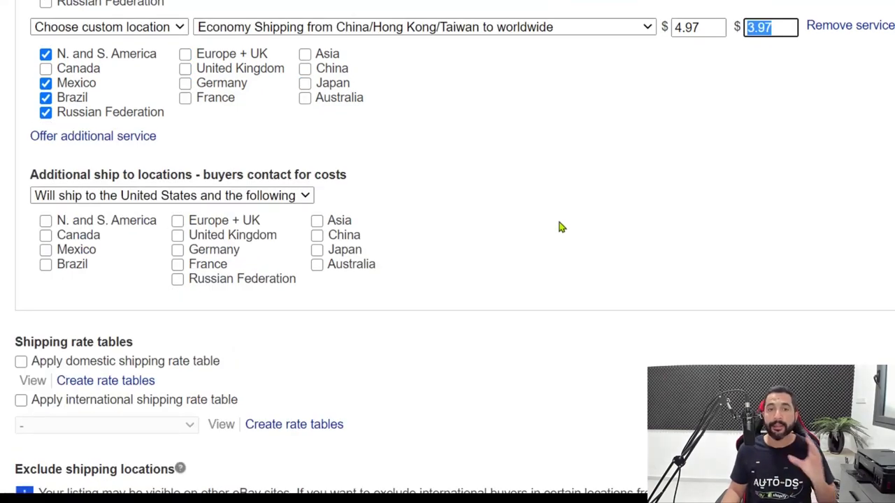
scroll(558, 227, "down", 3)
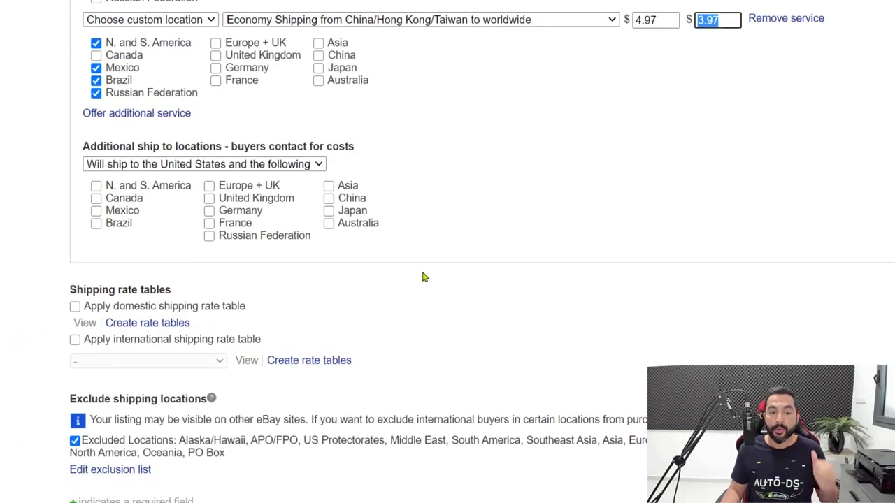
scroll(422, 277, "down", 1)
scroll(323, 292, "down", 1)
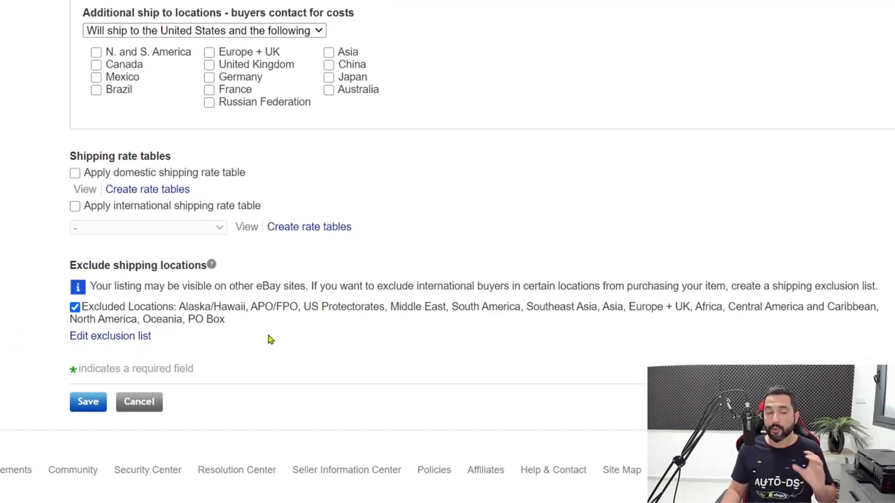
left_click(130, 337)
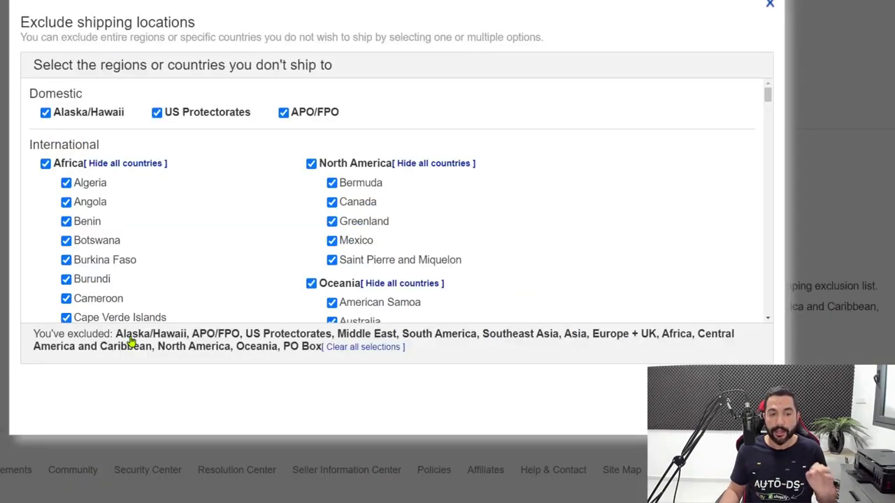
Step: Stop excluding Africa, North America and Oceania, and exclude China and Hong Kong instead
left_click(46, 164)
left_click(311, 164)
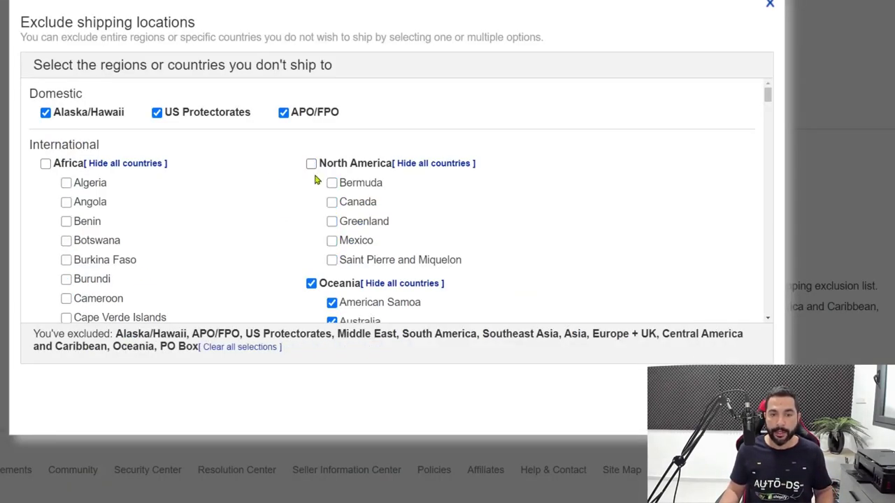
left_click(311, 284)
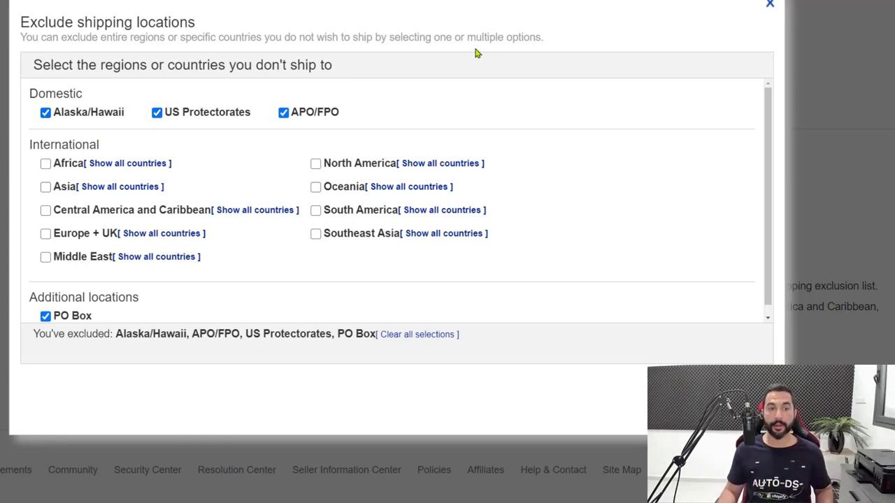
left_click(100, 189)
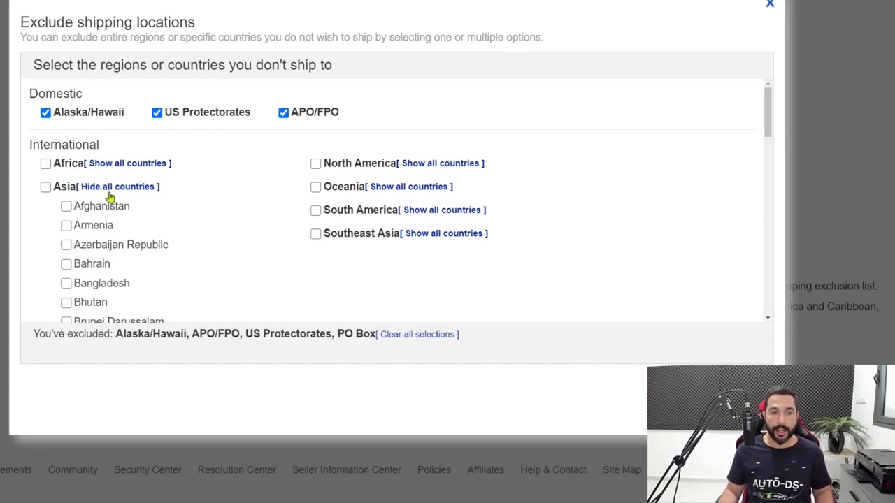
scroll(105, 199, "down", 4)
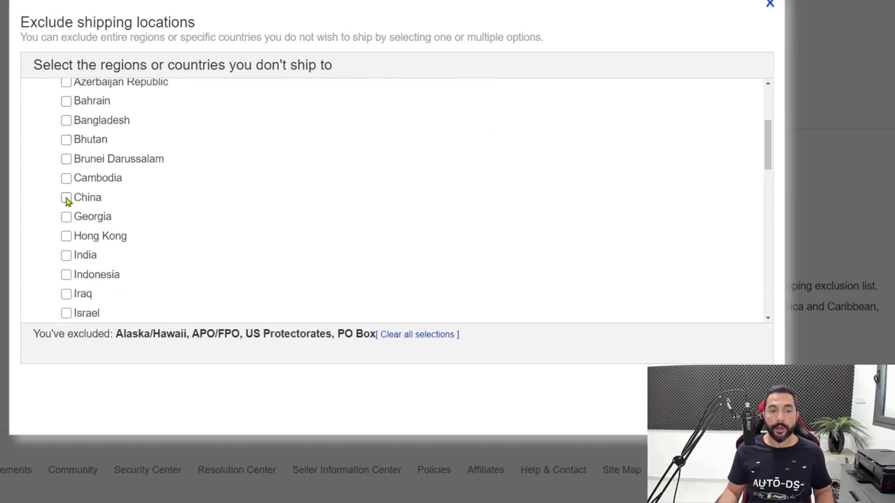
left_click(66, 199)
scroll(70, 199, "down", 1)
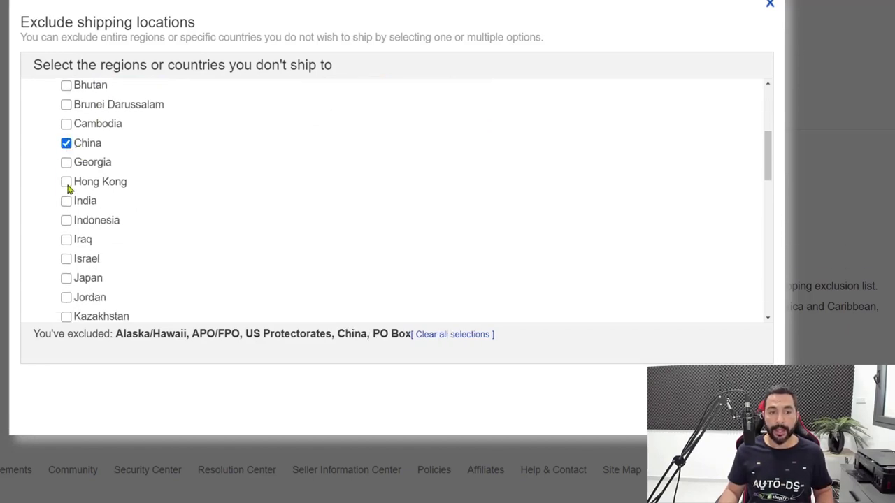
left_click(66, 187)
scroll(105, 212, "up", 4)
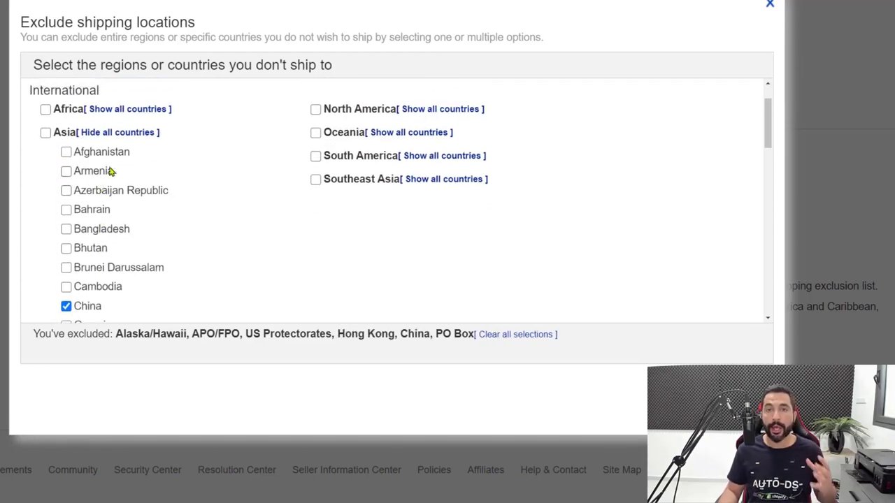
left_click(107, 133)
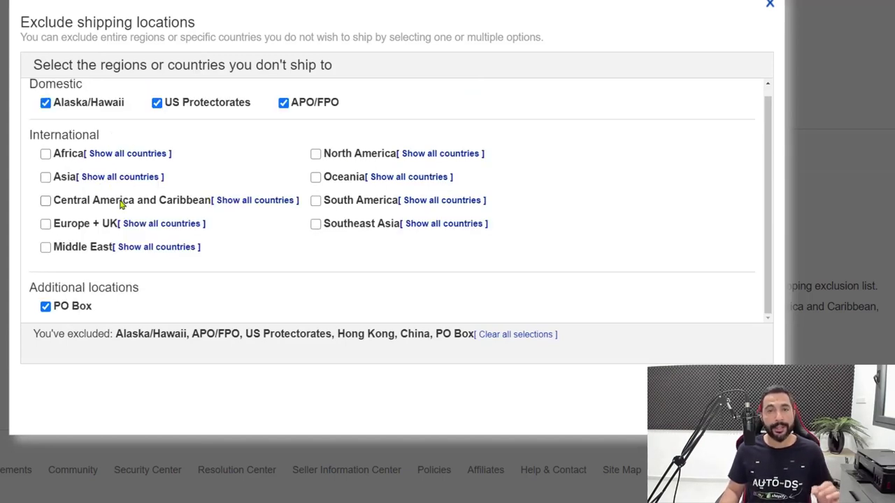
Step: Exclude Puerto Rico from Central America and Caribbean and apply the exclusion list
left_click(241, 202)
scroll(184, 202, "down", 2)
scroll(100, 202, "down", 5)
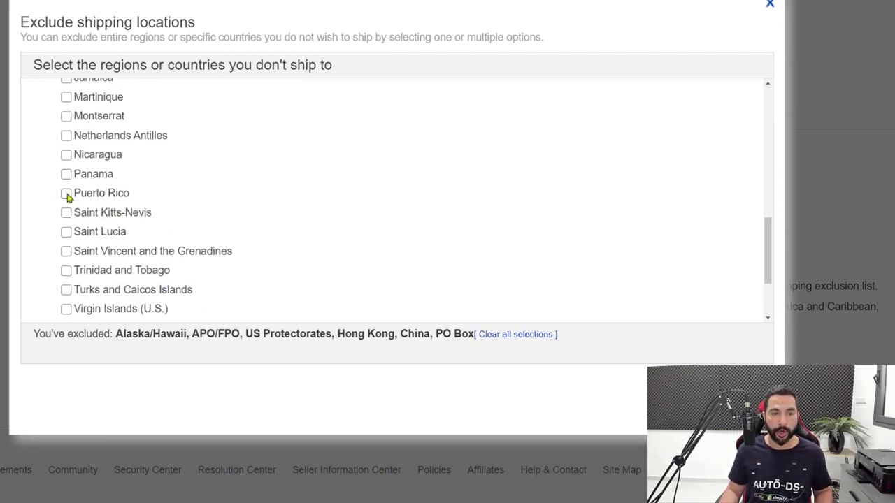
left_click(66, 194)
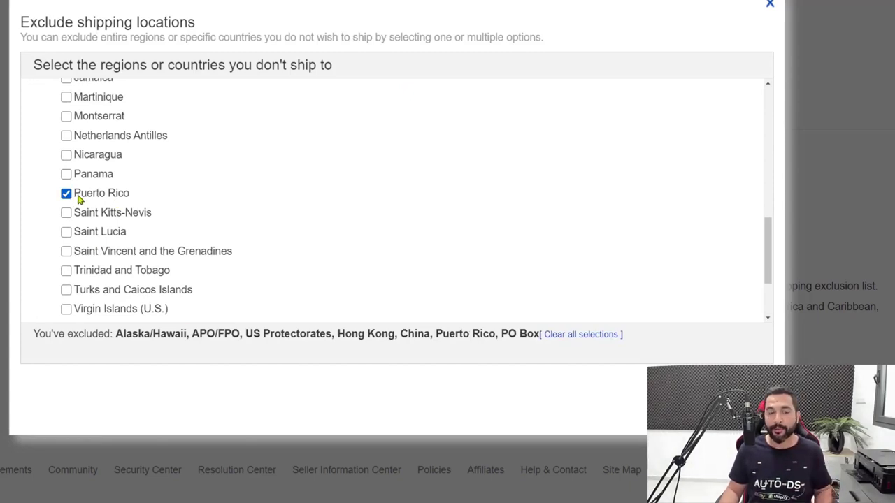
scroll(130, 239, "up", 5)
scroll(239, 244, "up", 4)
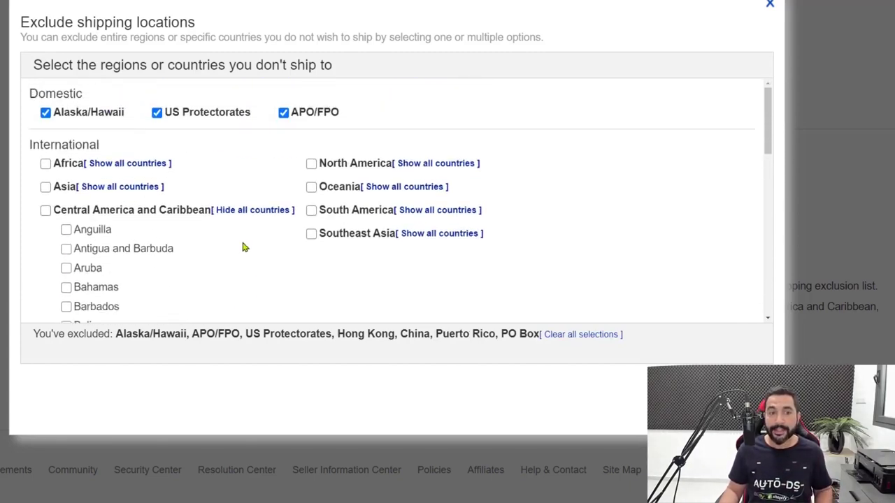
left_click(246, 211)
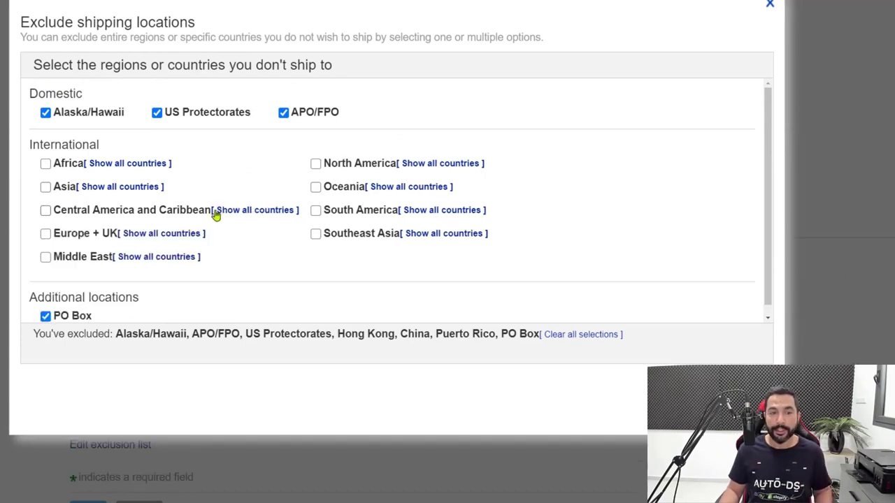
scroll(216, 214, "down", 1)
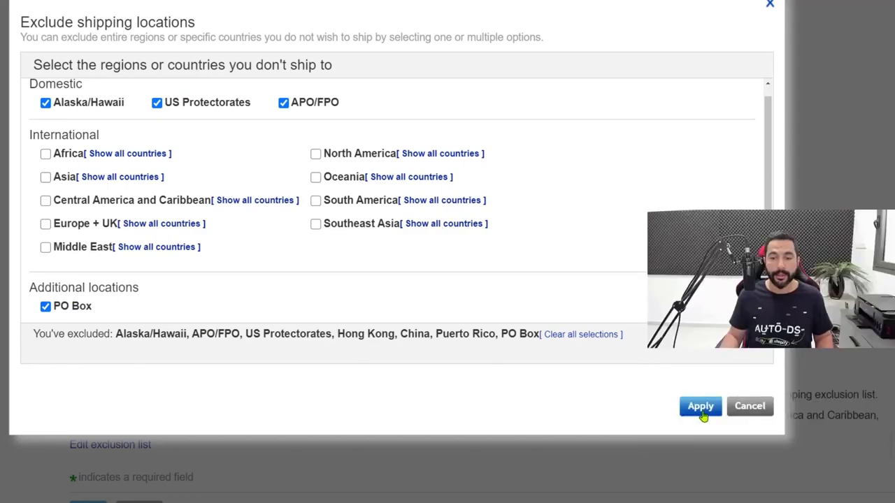
left_click(700, 407)
scroll(515, 218, "down", 2)
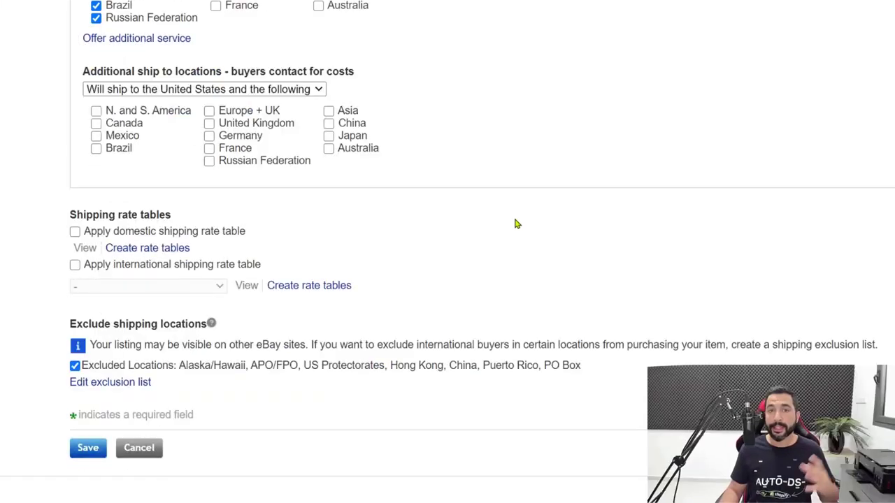
scroll(515, 222, "up", 6)
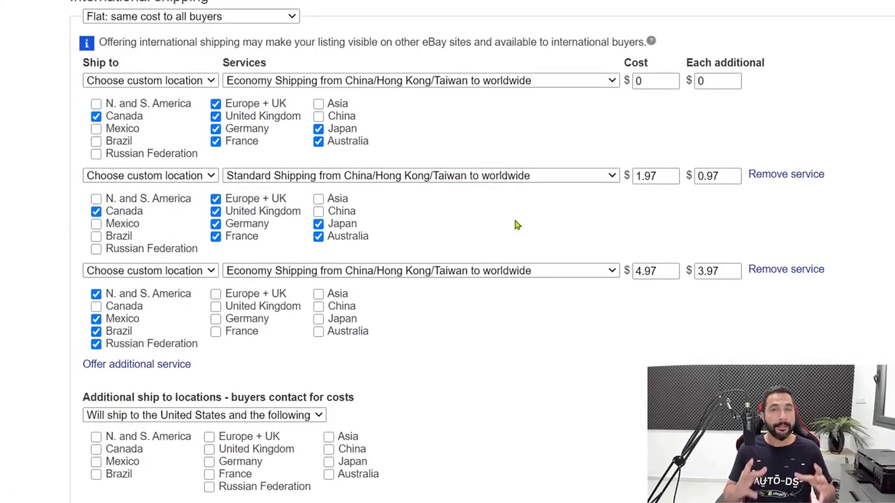
scroll(501, 245, "up", 3)
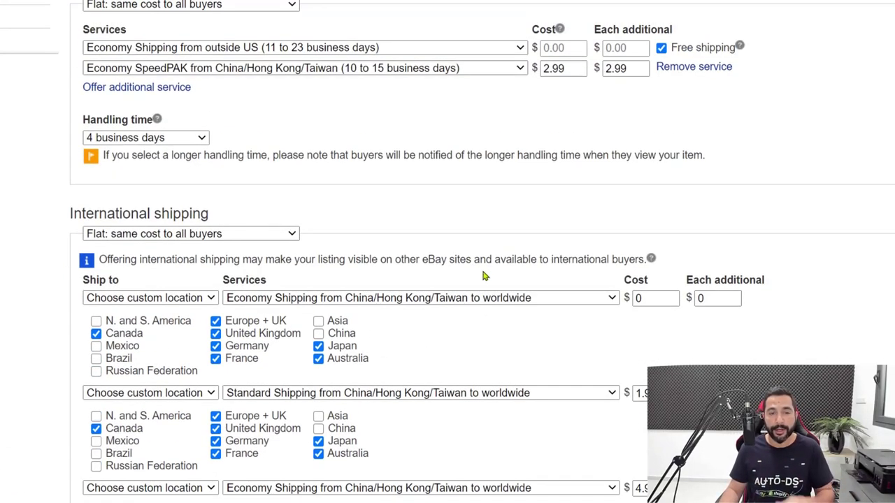
scroll(486, 279, "up", 2)
scroll(499, 277, "down", 2)
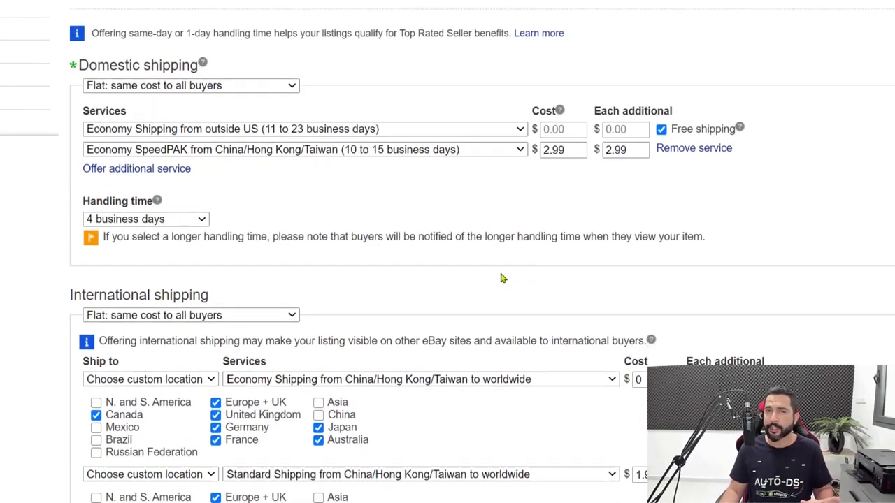
scroll(494, 279, "down", 5)
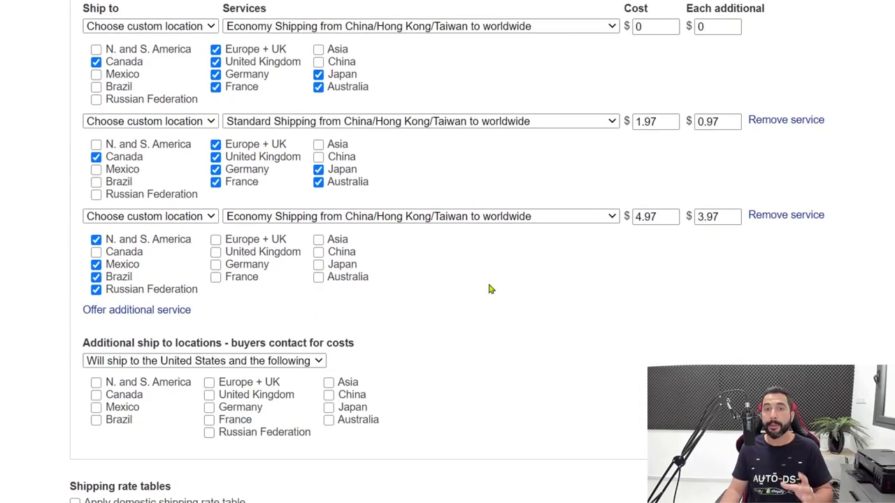
scroll(474, 300, "down", 4)
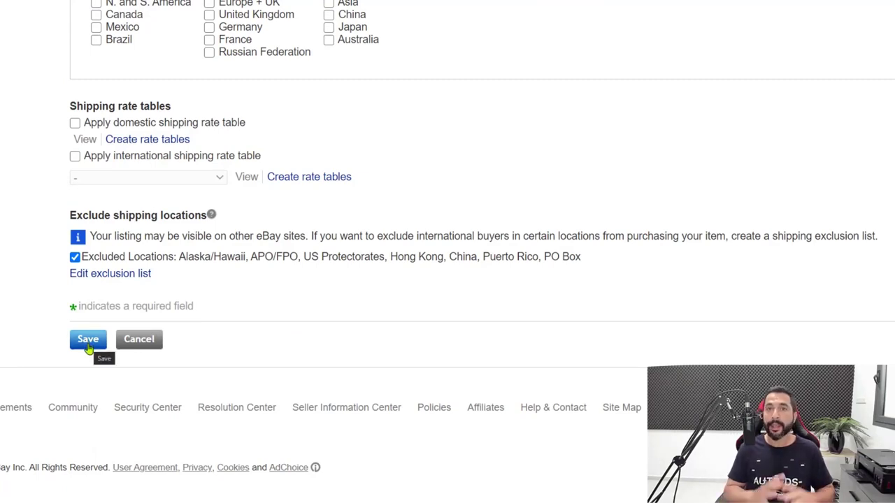
scroll(213, 100, "up", 2)
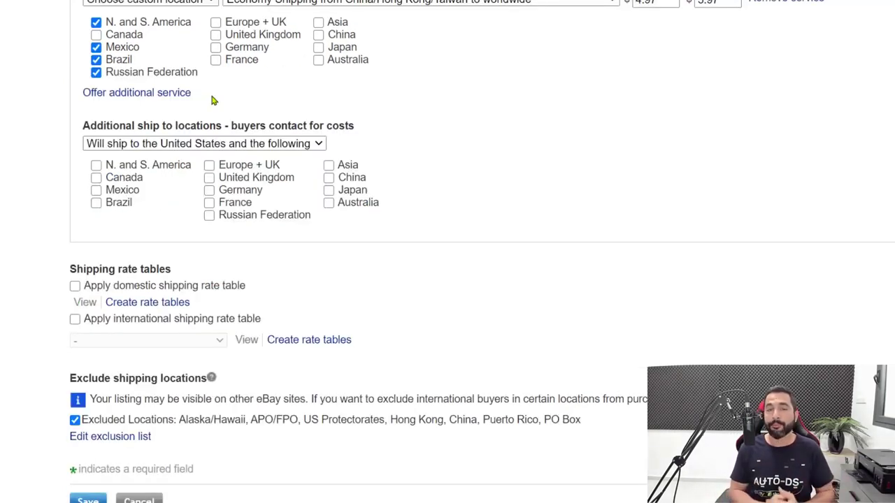